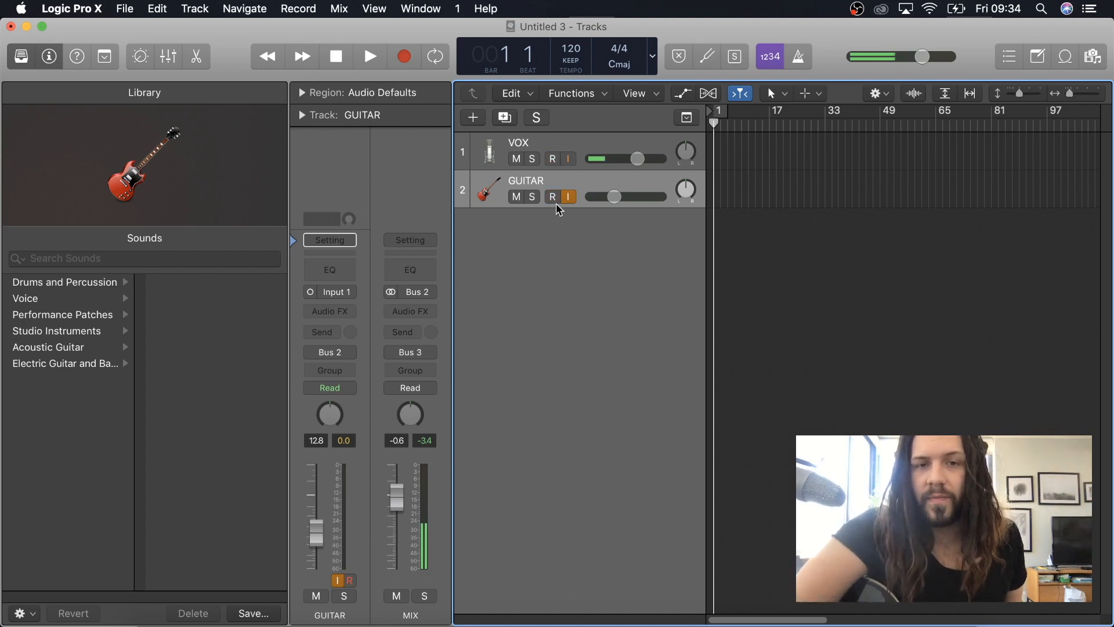
click(489, 194)
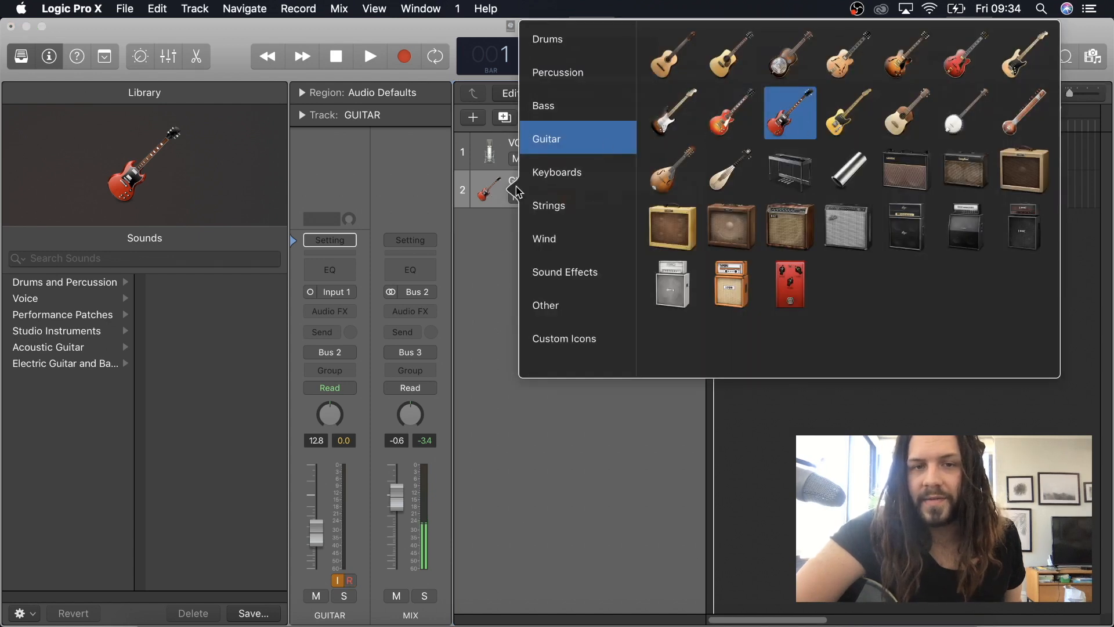
click(498, 195)
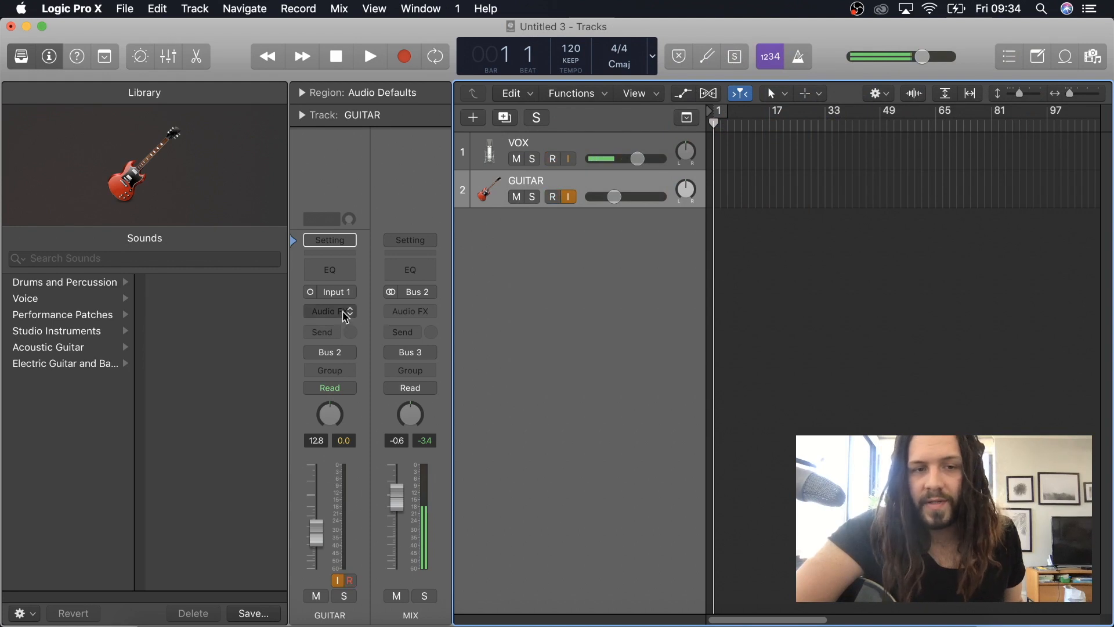
Step: Add the Pedalboard plug-in to the GUITAR track's empty audio effects slot
click(341, 313)
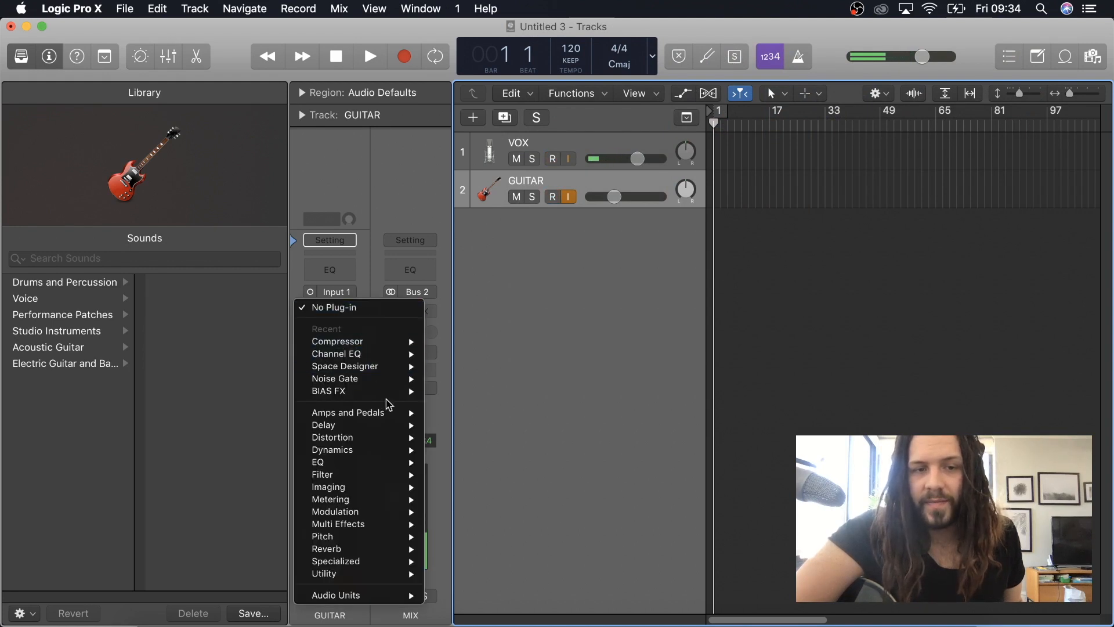
mouse_move(388, 416)
click(498, 440)
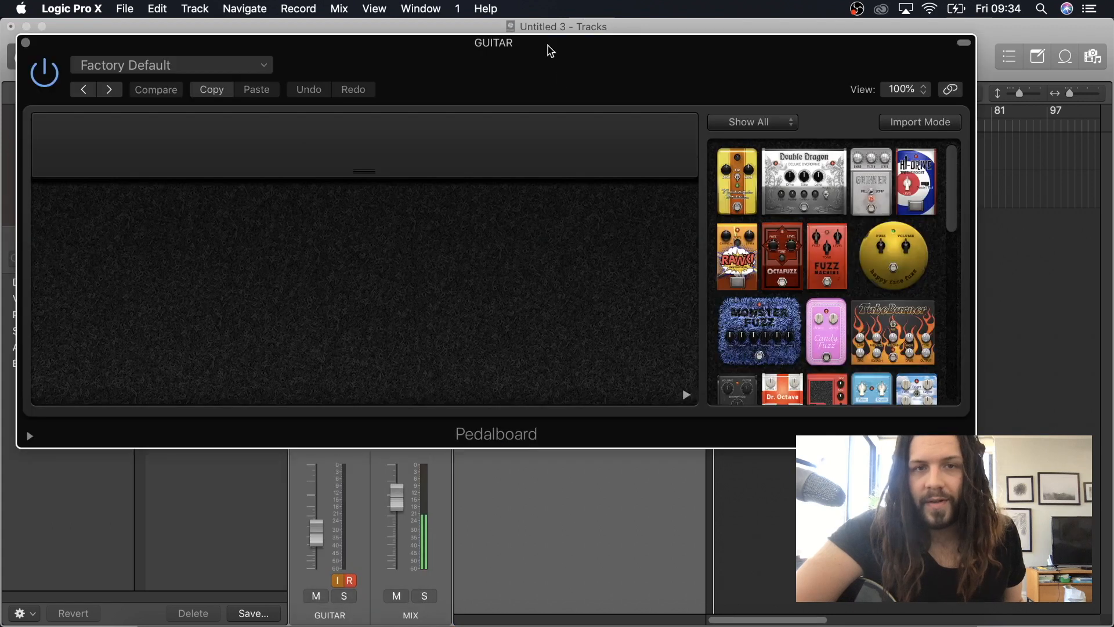
drag(550, 47, 673, 136)
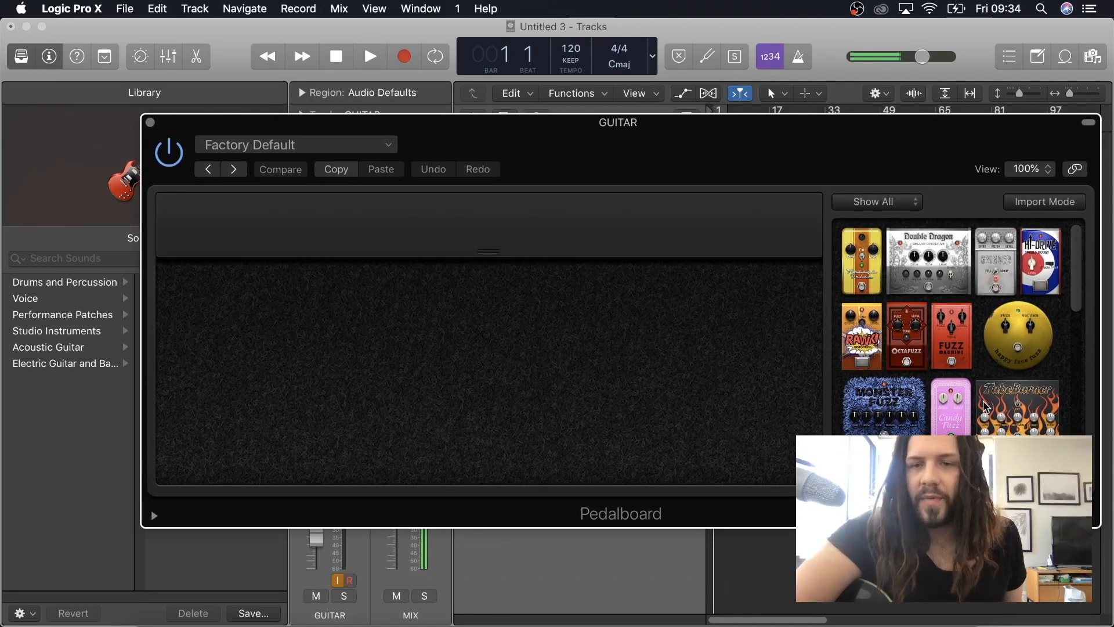
Step: Place the Dr. Octave pedal on the empty pedalboard and close the plug-in window
scroll(984, 395, down, 2)
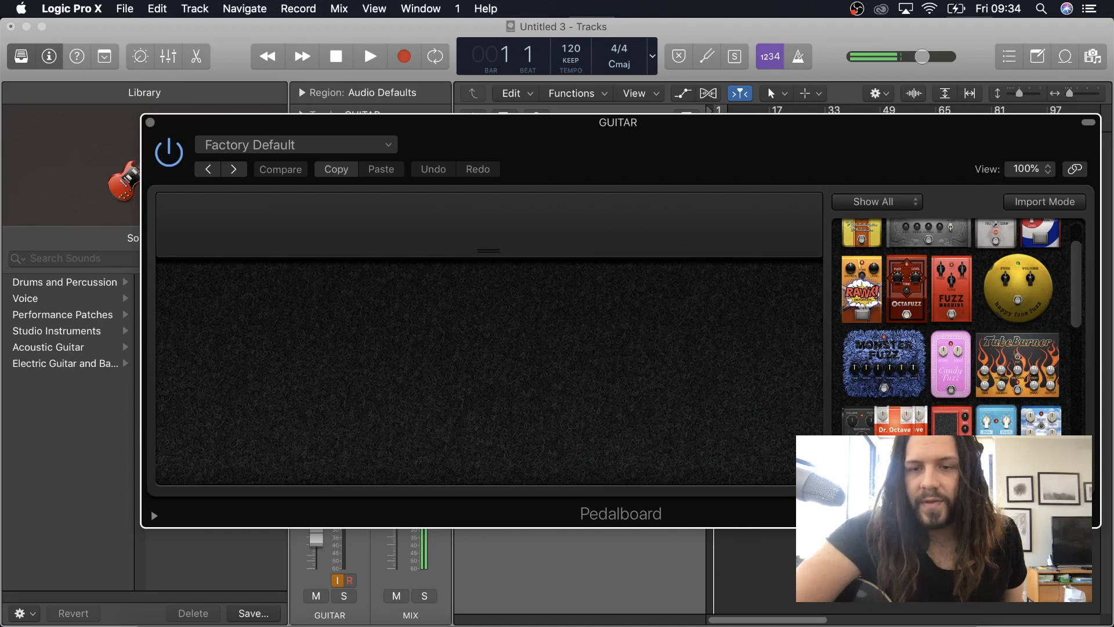
drag(900, 420, 662, 368)
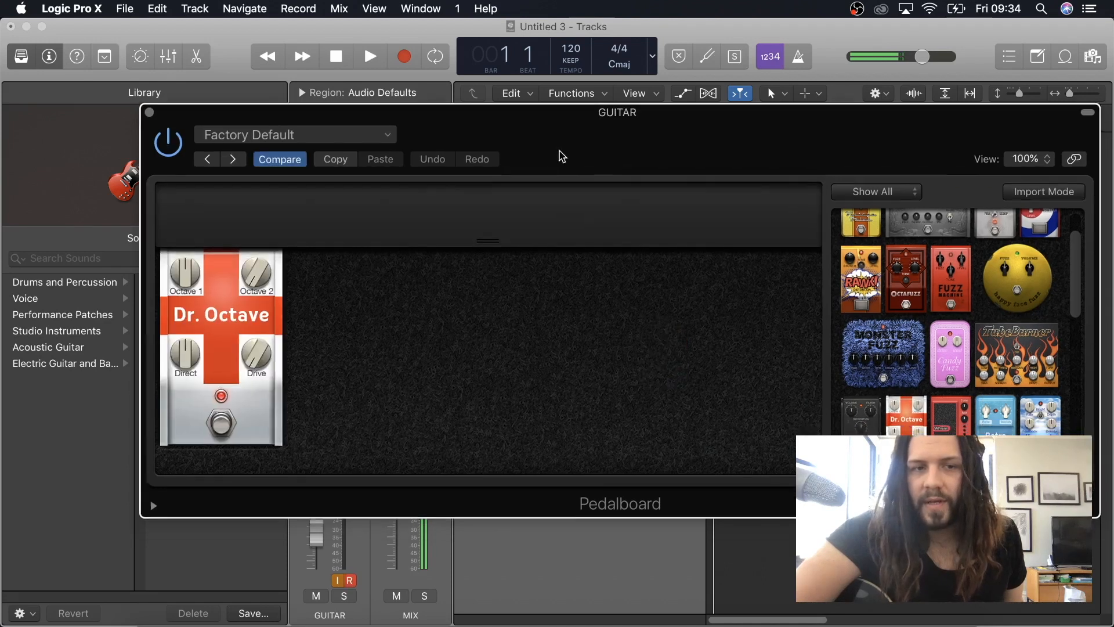
drag(562, 155, 550, 115)
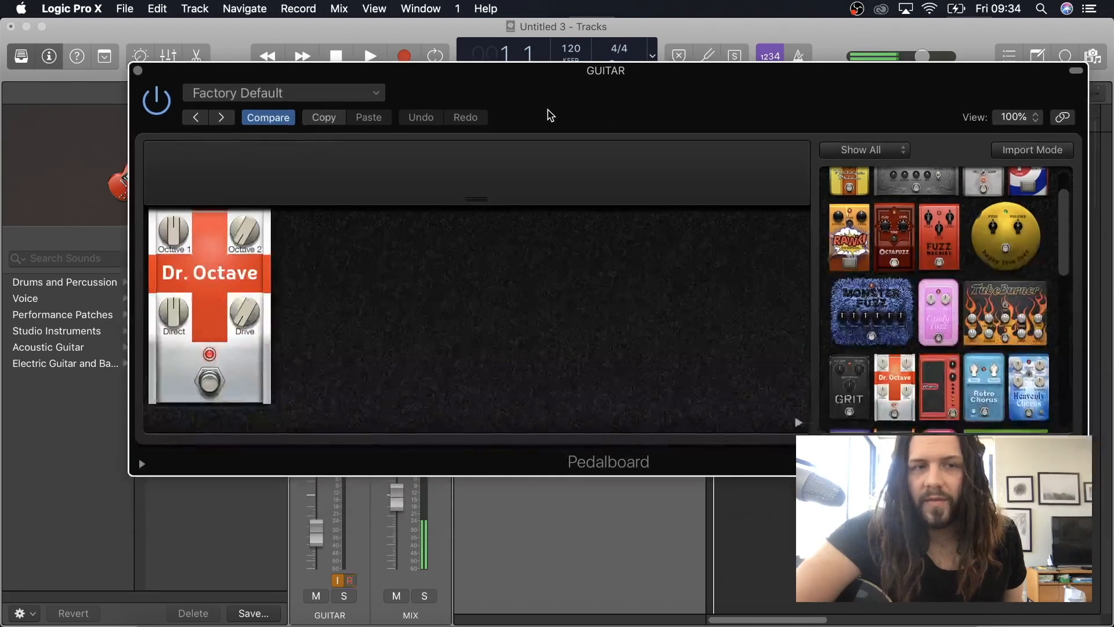
click(140, 72)
Step: Add the PositiveGrid BIAS FX Audio Unit after Pedalboard on the GUITAR track
click(341, 307)
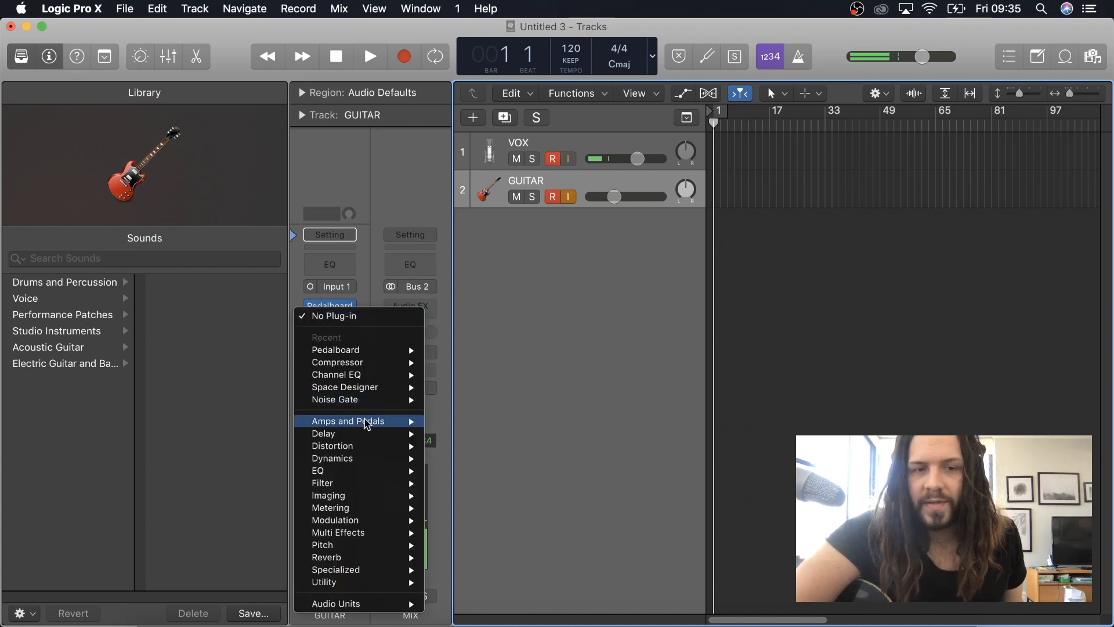
mouse_move(367, 427)
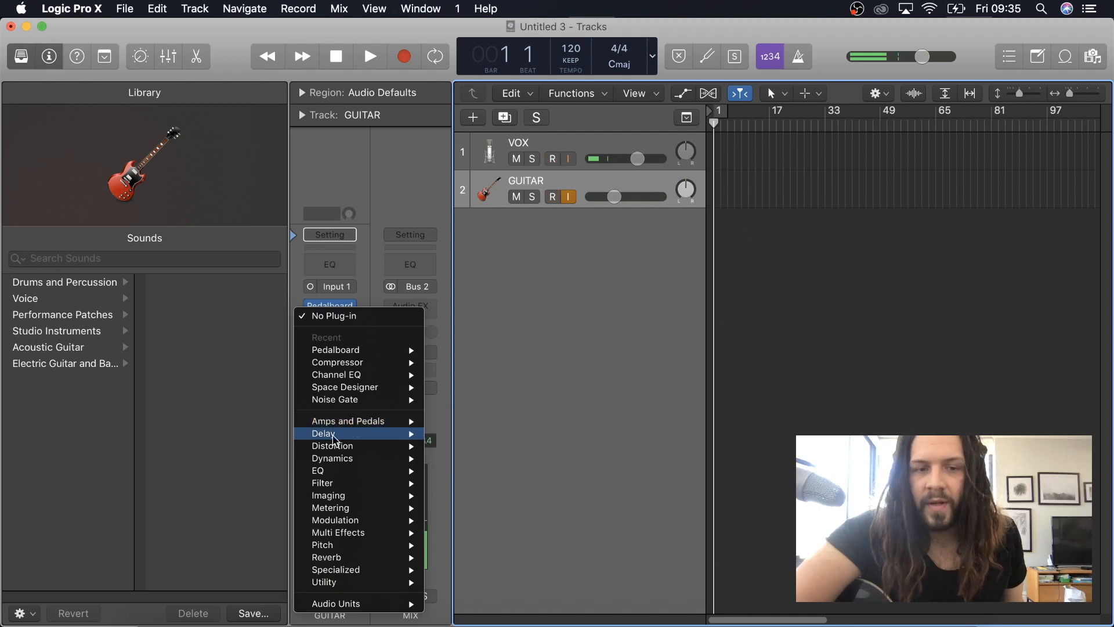
mouse_move(406, 603)
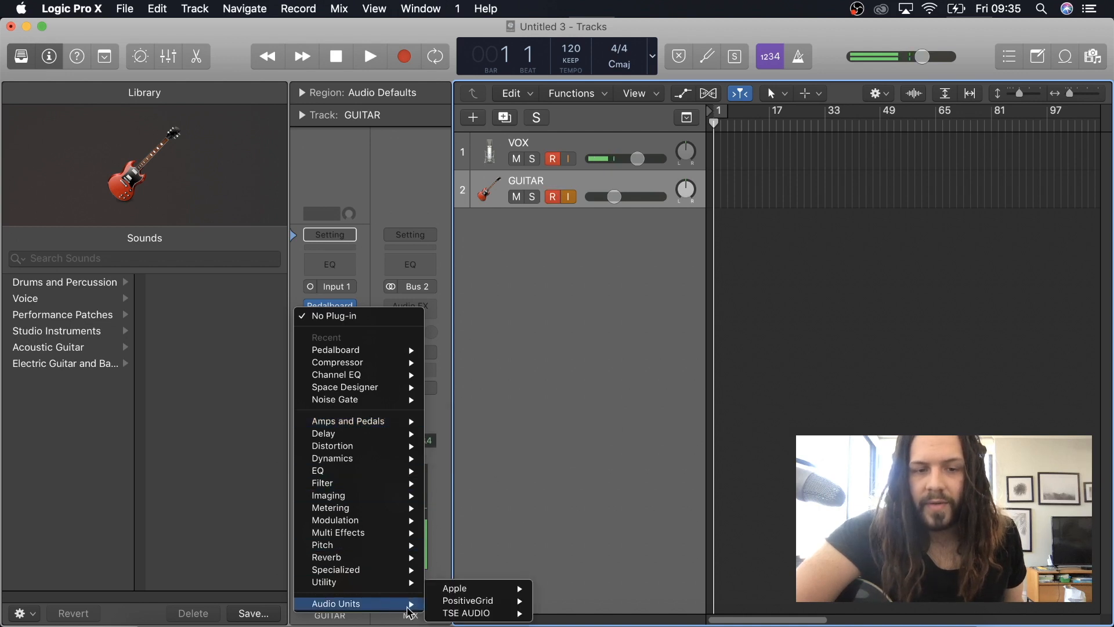
mouse_move(434, 616)
mouse_move(465, 602)
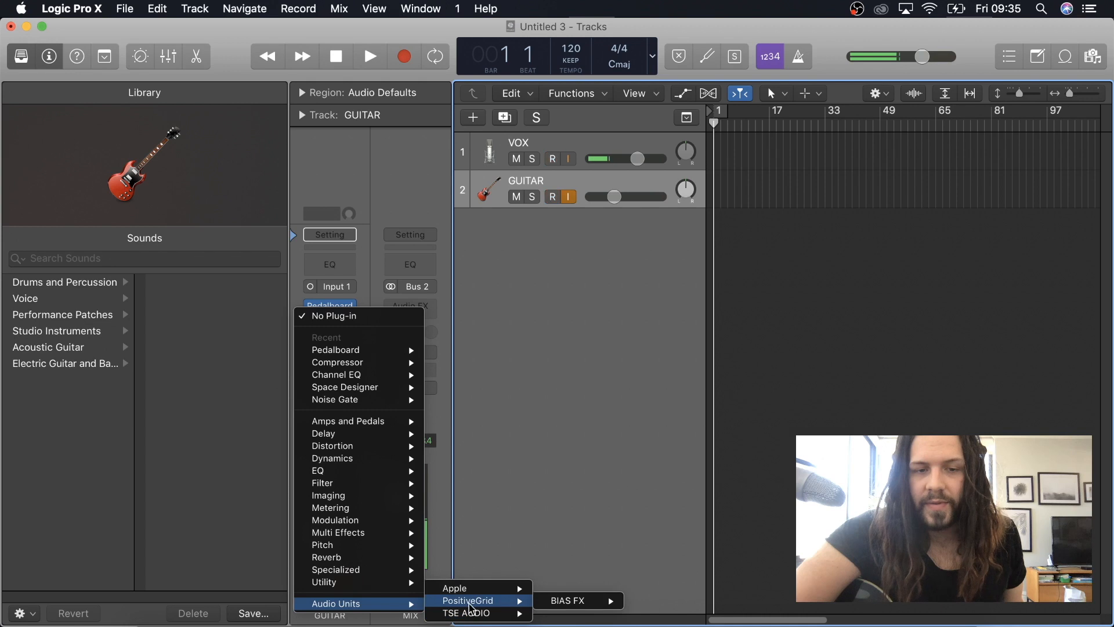
click(570, 603)
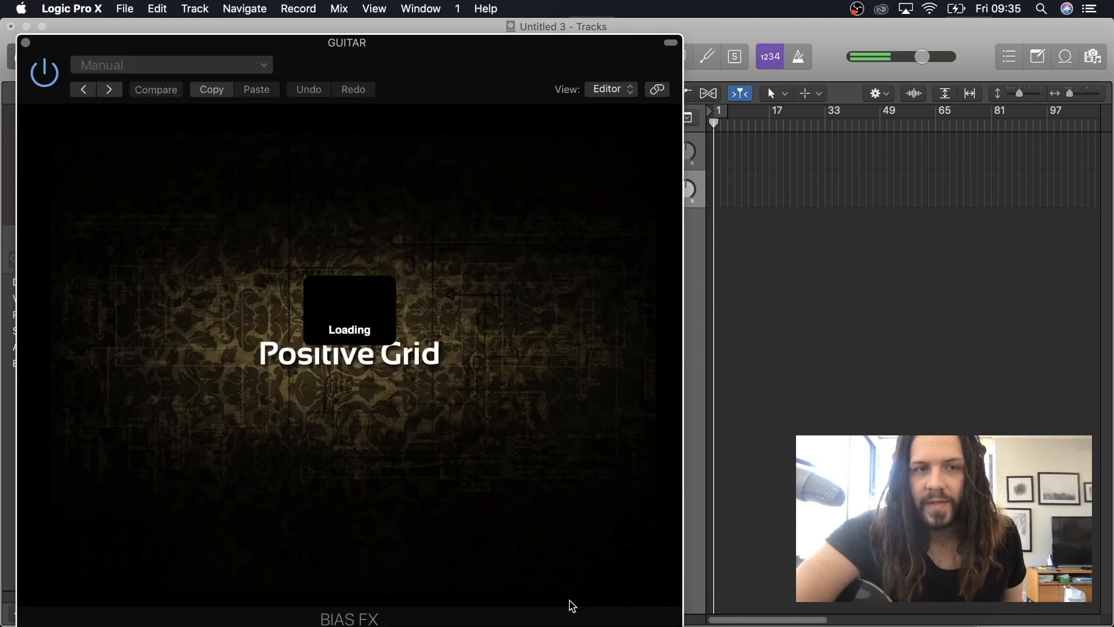
drag(475, 85, 665, 62)
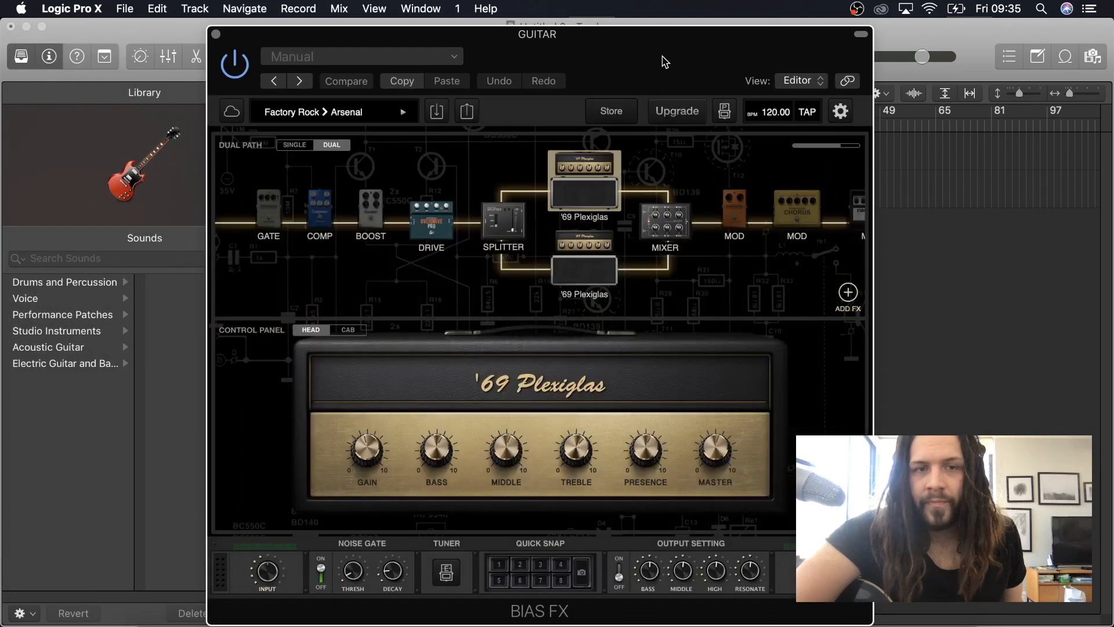
Step: Load the Factory Rock preset Default Hi Gain in BIAS FX, switch on its Boost pedal and close the plug-in
click(368, 110)
mouse_move(302, 175)
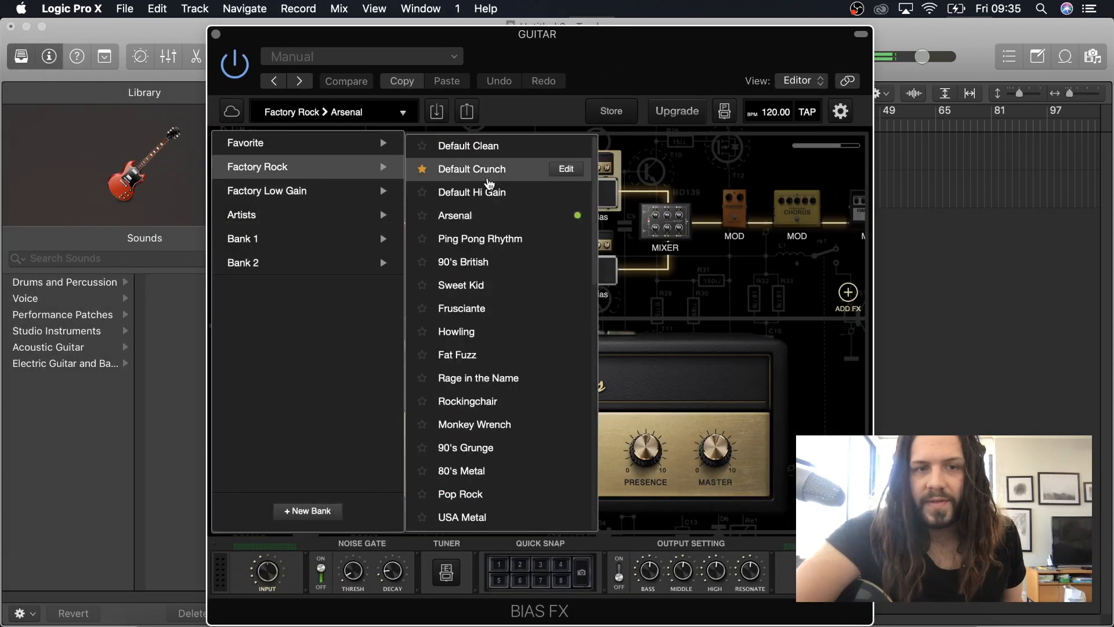
click(492, 192)
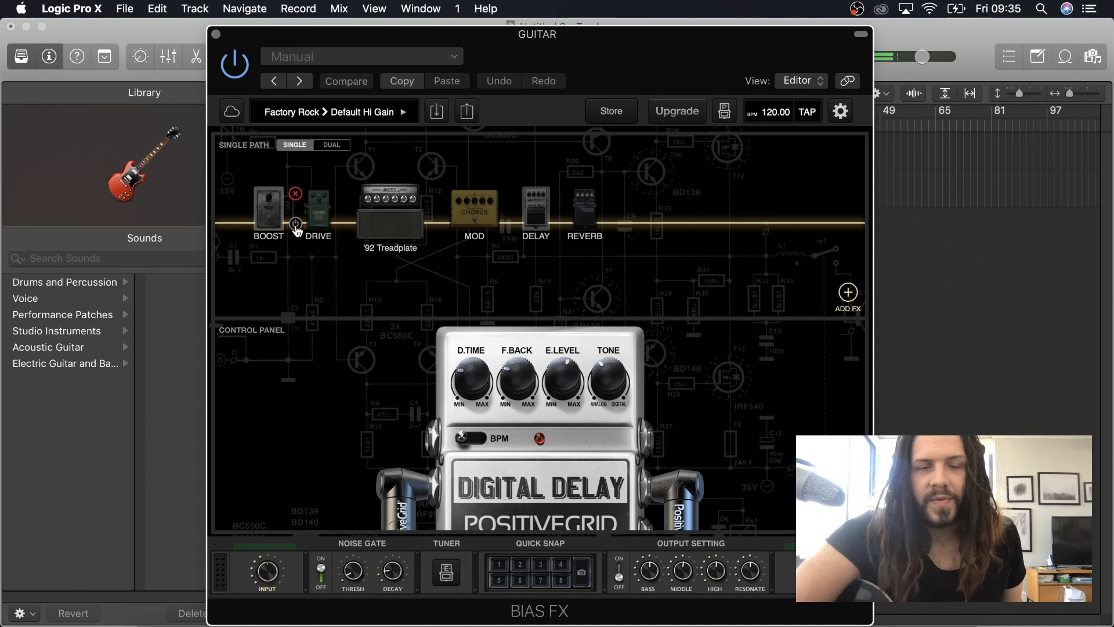
click(296, 224)
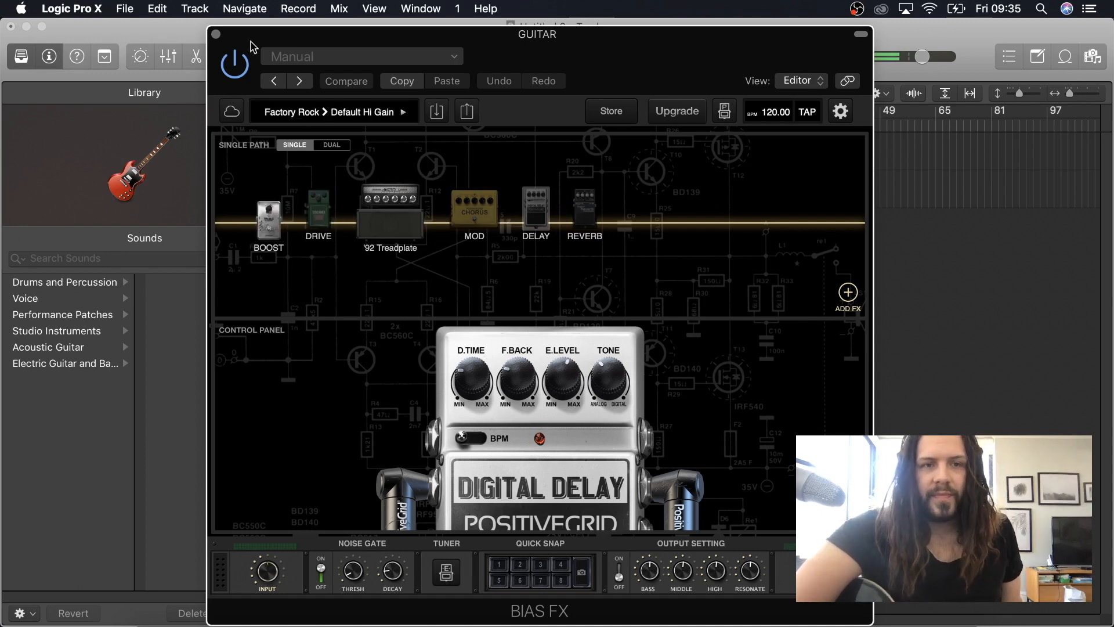
drag(571, 86, 629, 33)
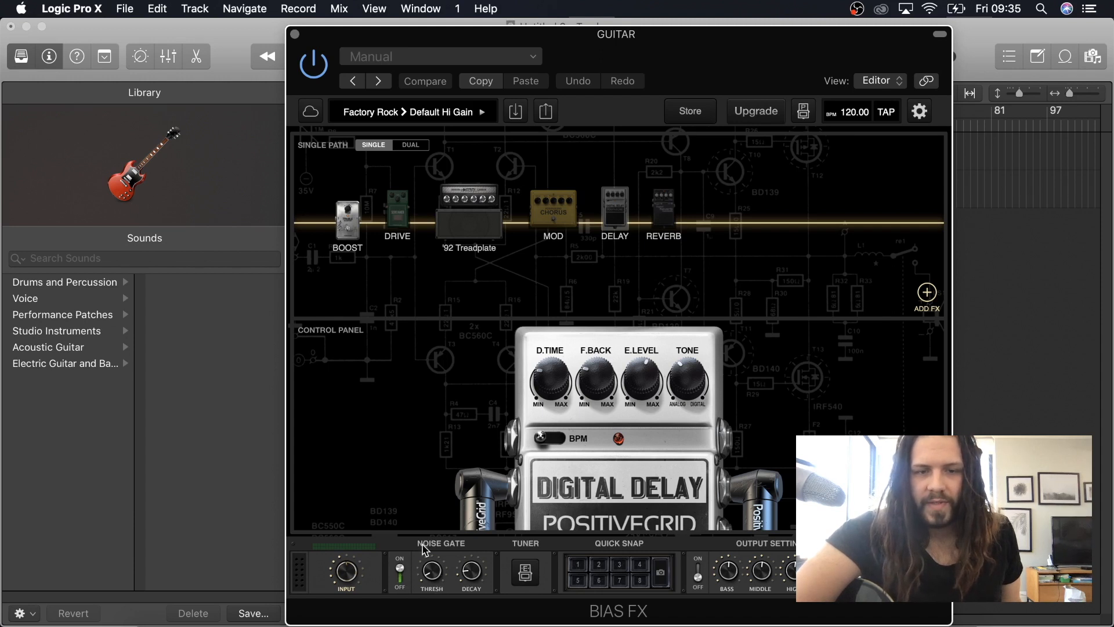
click(295, 35)
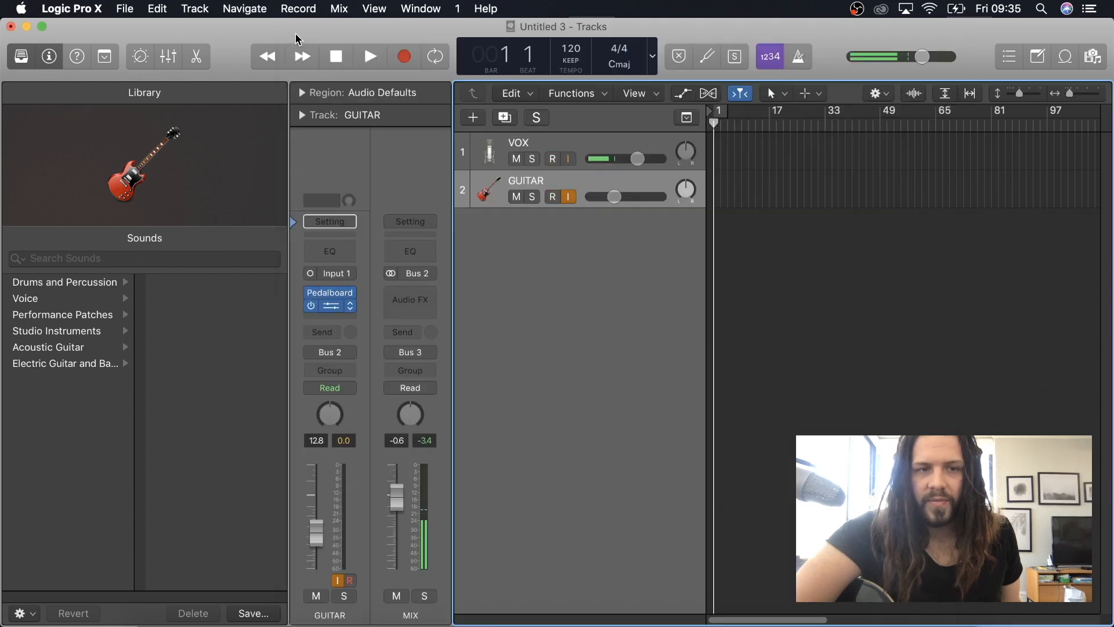
Step: Add a Noise Gate from the Dynamics plug-ins after BIAS FX on the GUITAR track
click(347, 318)
click(364, 304)
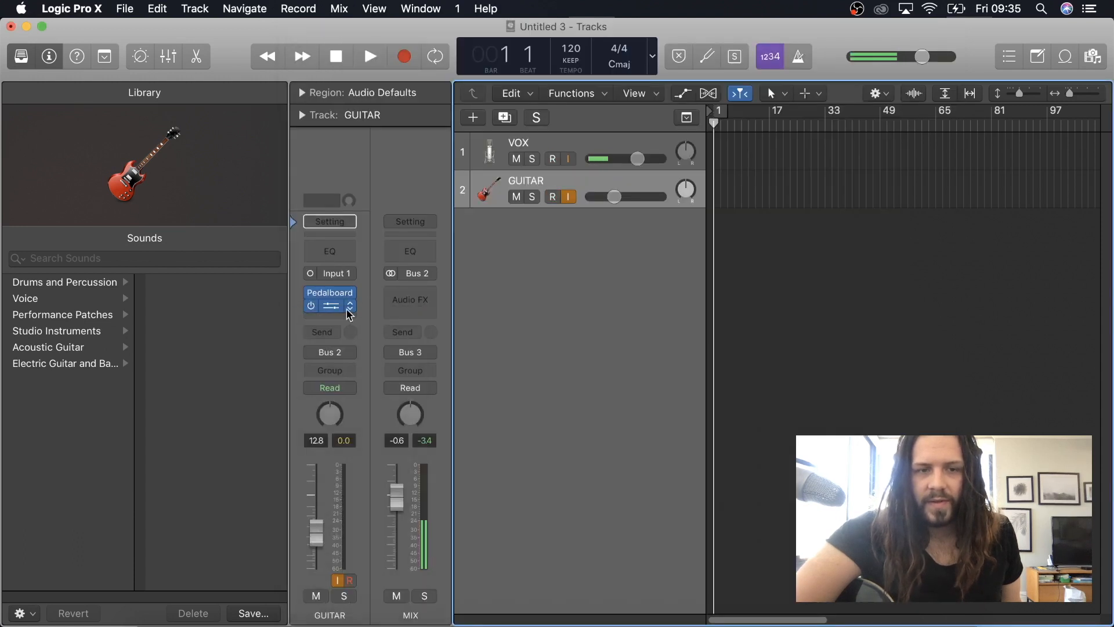
click(341, 317)
mouse_move(368, 459)
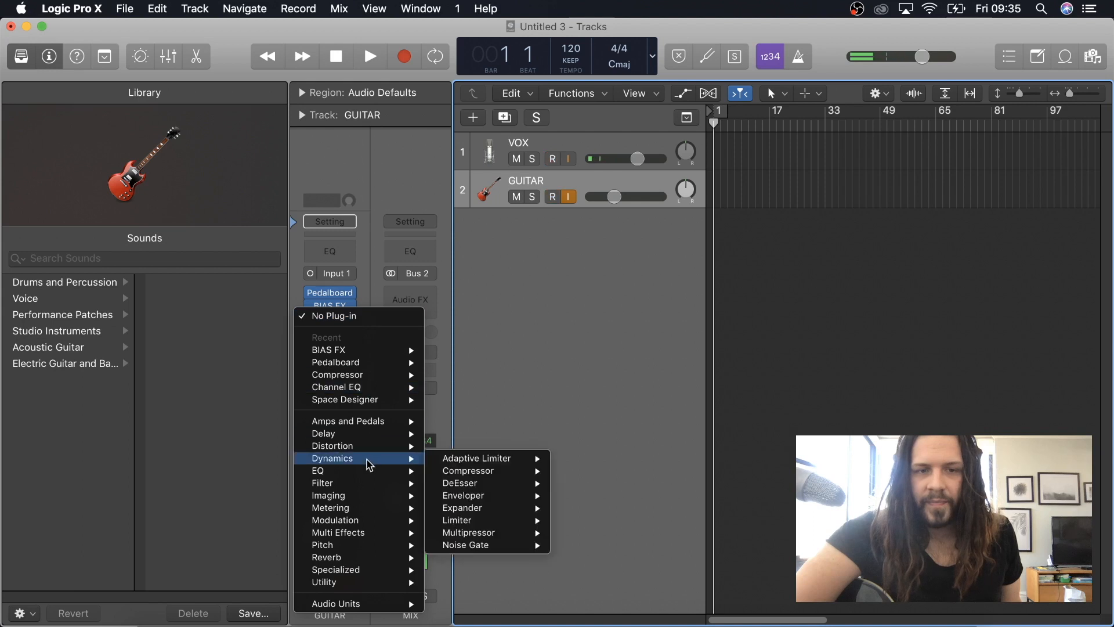
mouse_move(497, 543)
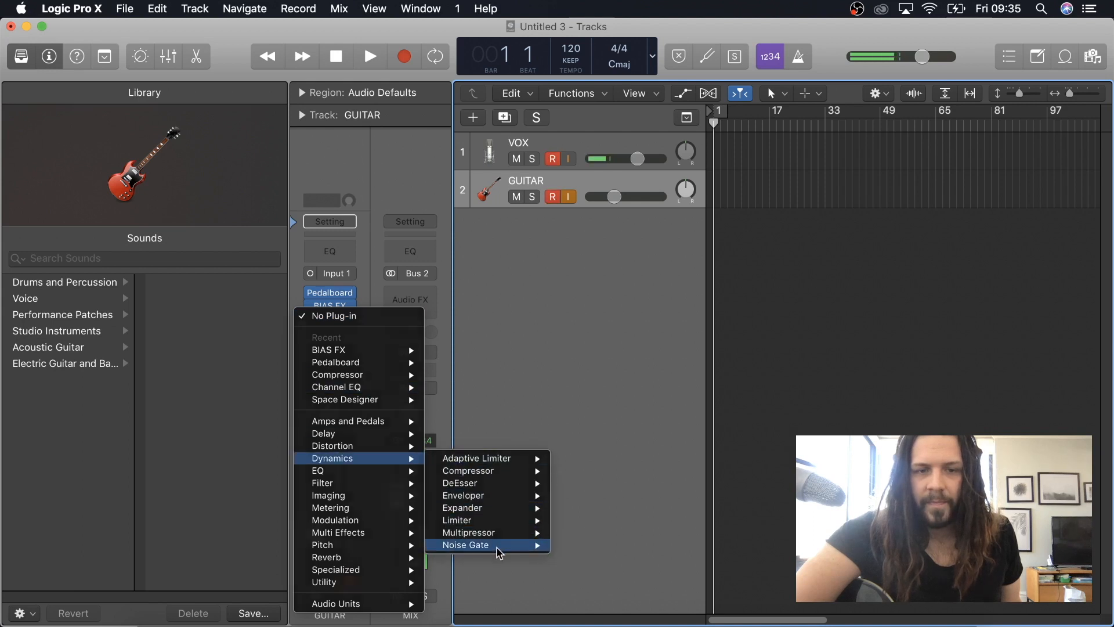
click(571, 544)
Step: Load the Fast Gate preset in the Noise Gate, set its threshold to -41 dB and close the plug-in
click(187, 66)
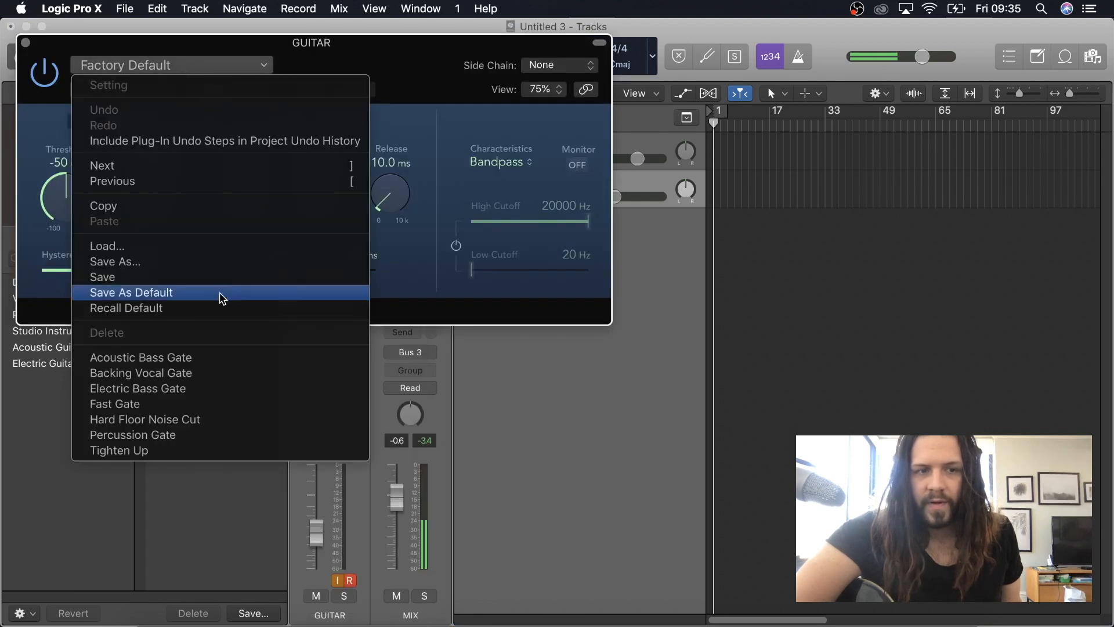
click(241, 404)
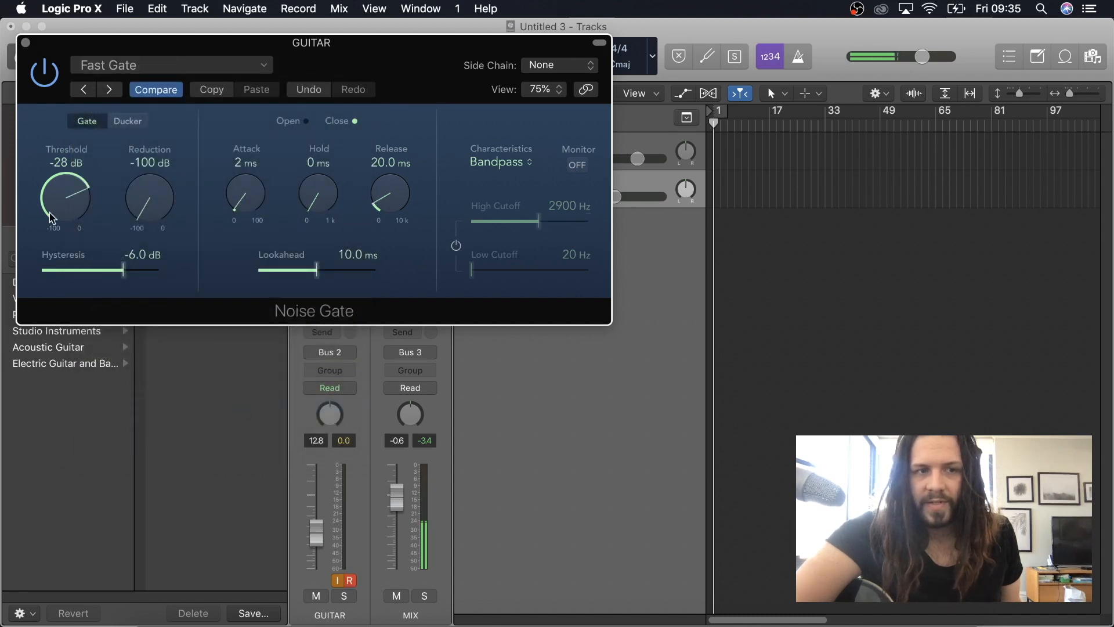
drag(69, 193, 70, 219)
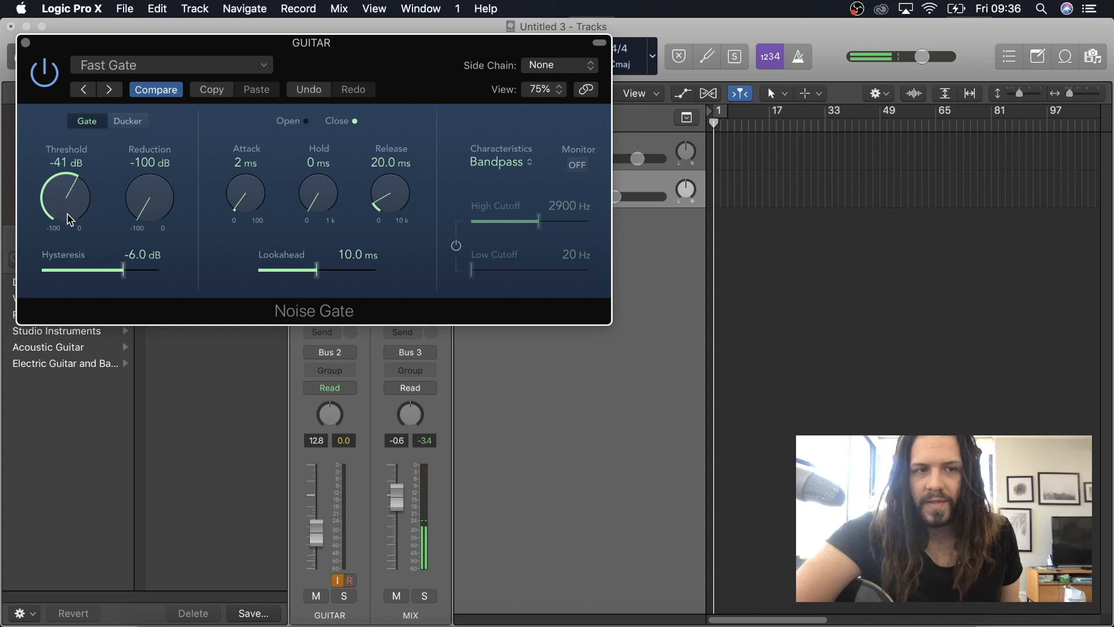
click(25, 43)
Step: Move the Noise Gate ahead of Pedalboard in the GUITAR effects chain and slightly readjust its threshold
drag(335, 303, 342, 280)
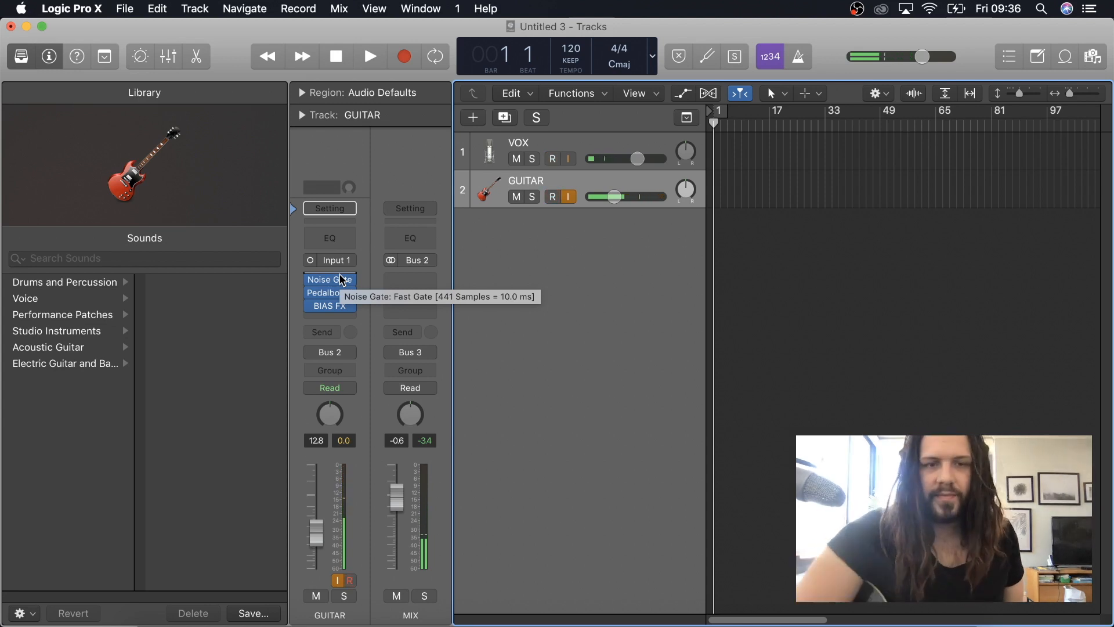
click(342, 280)
drag(85, 201, 81, 191)
click(25, 43)
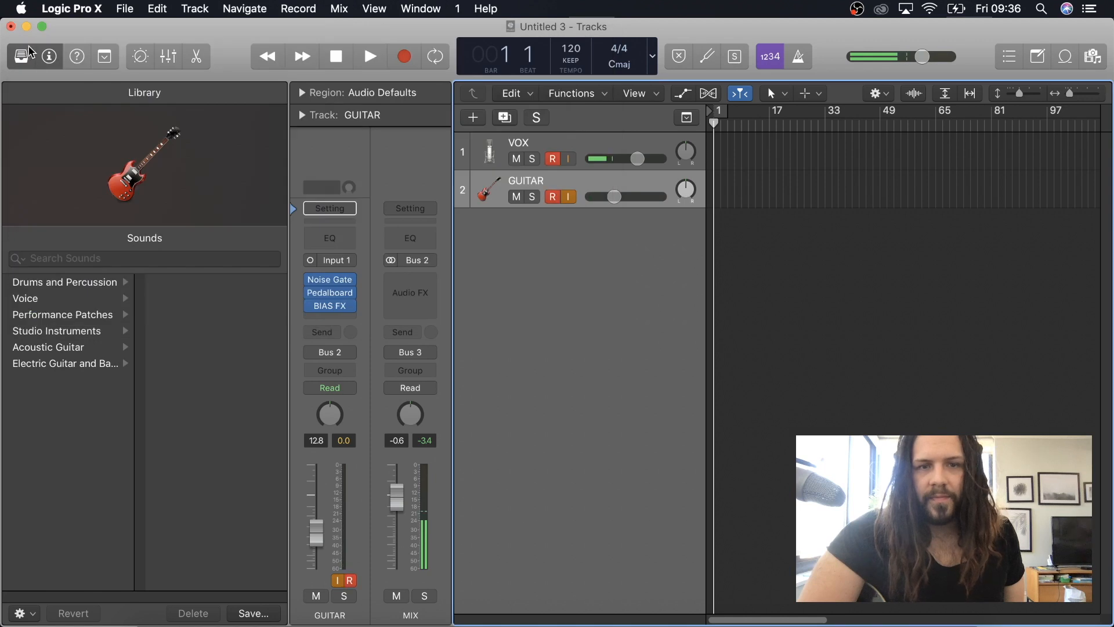
Step: Add the Space Designer reverb at the end of the GUITAR track's effects chain
click(344, 313)
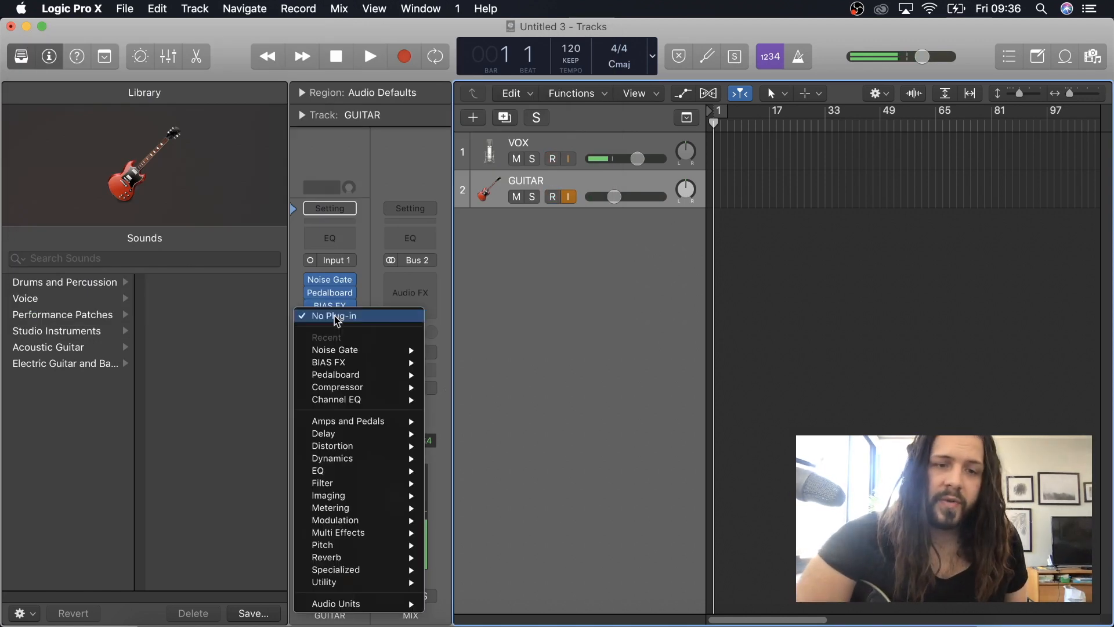
mouse_move(392, 558)
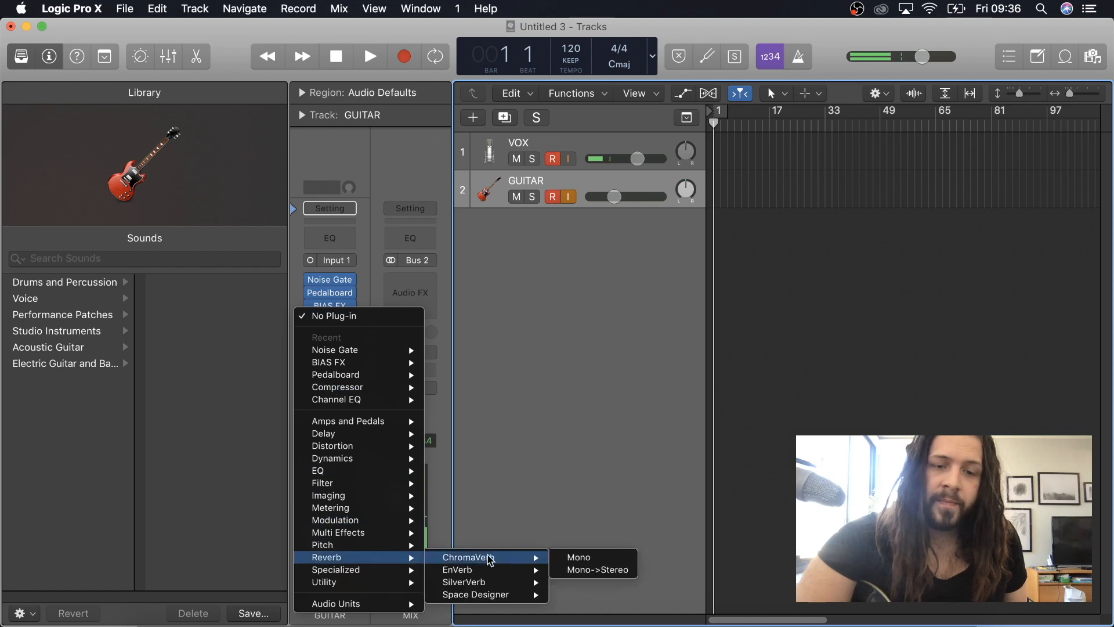
click(510, 597)
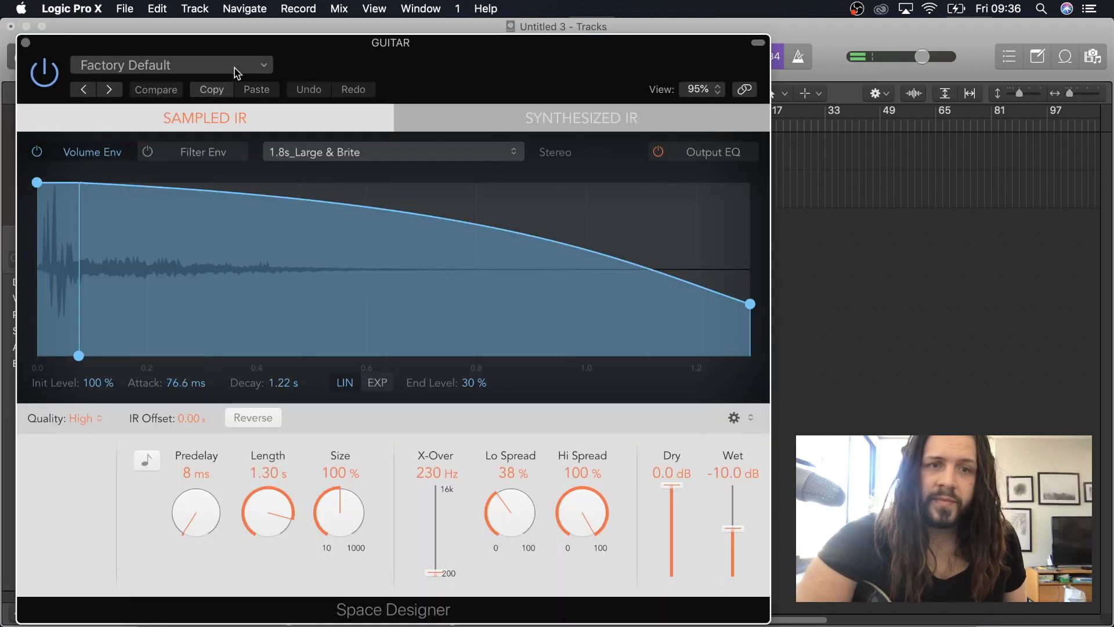
Step: Load the small room preset 0.6s Drum Booth Four in Space Designer and set the dry level to -0.6 dB
click(237, 67)
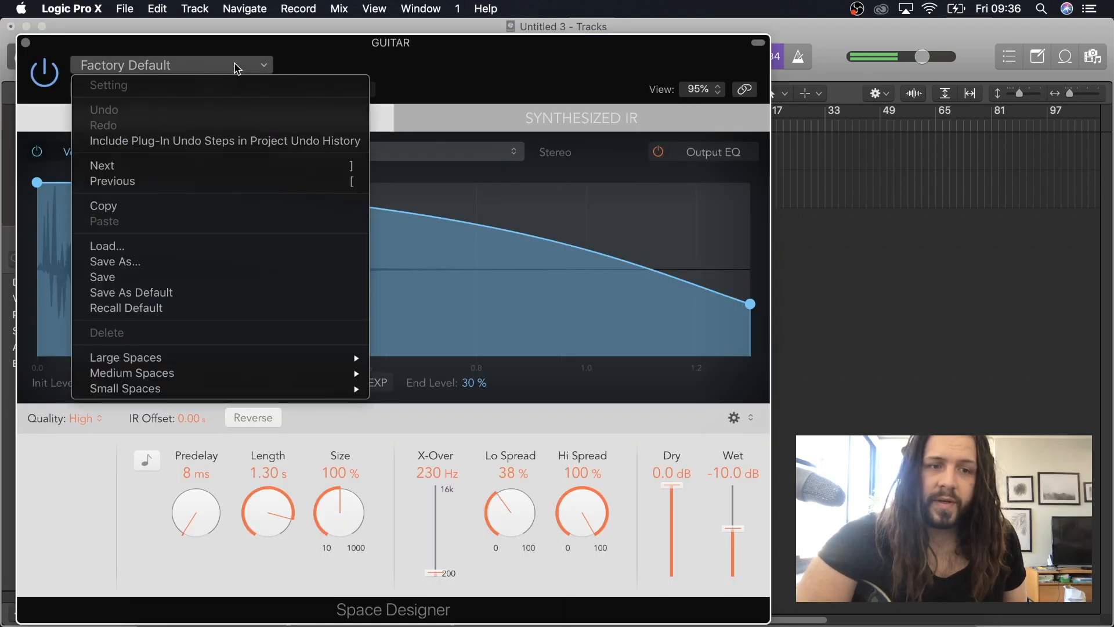
mouse_move(246, 392)
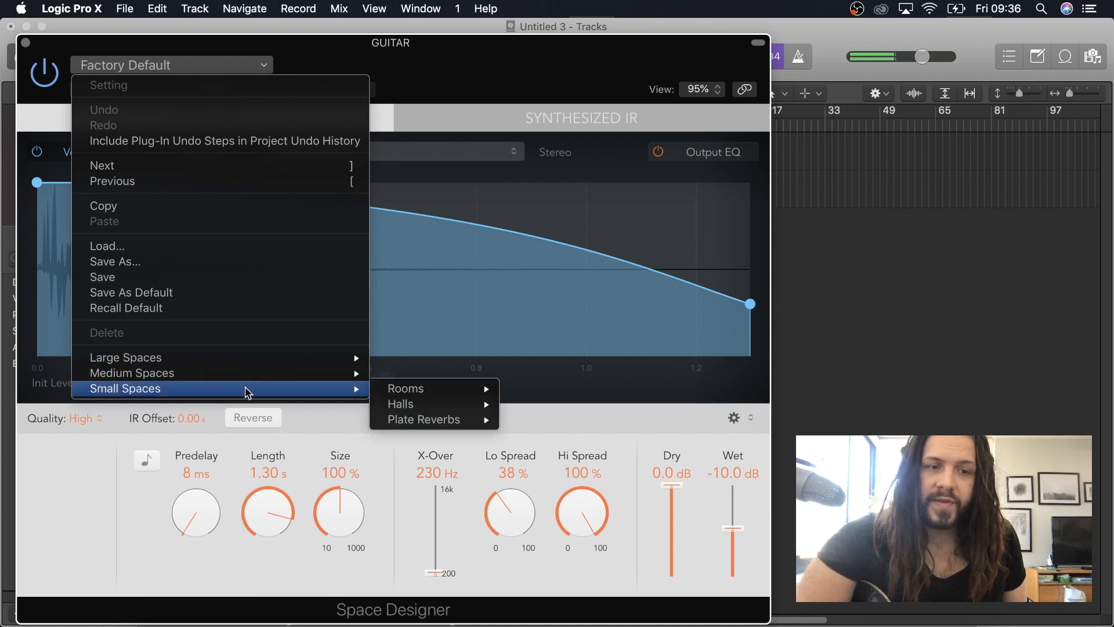
mouse_move(411, 394)
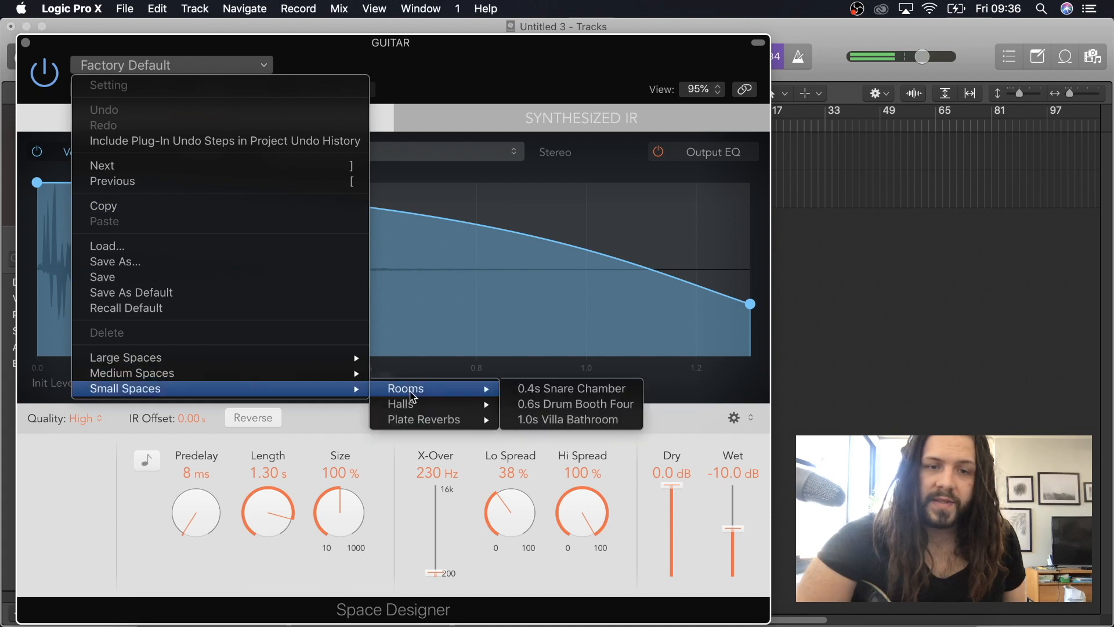
click(614, 404)
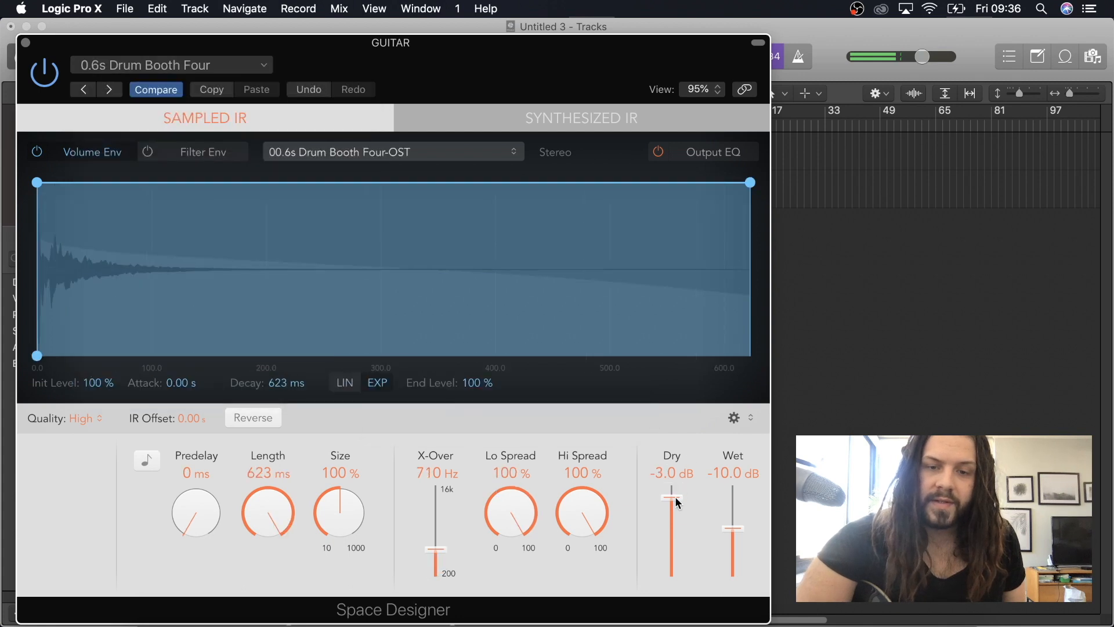
drag(675, 495, 674, 484)
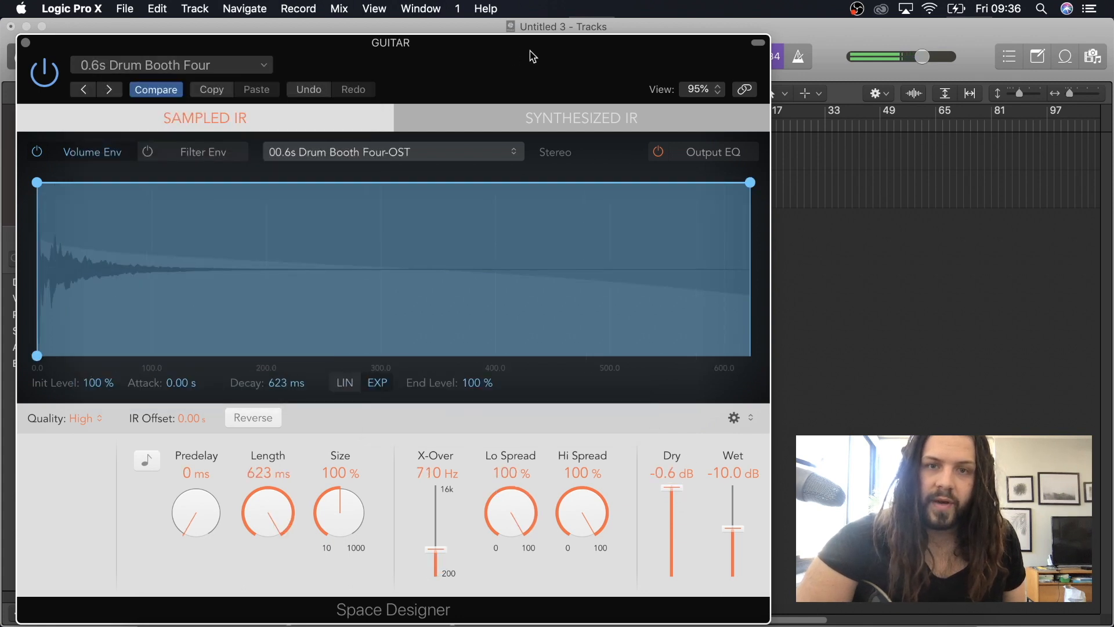
Step: Set Space Designer's dry level to 0.0 dB and its wet level to -24.0 dB, and close the plug-in
drag(561, 55, 540, 40)
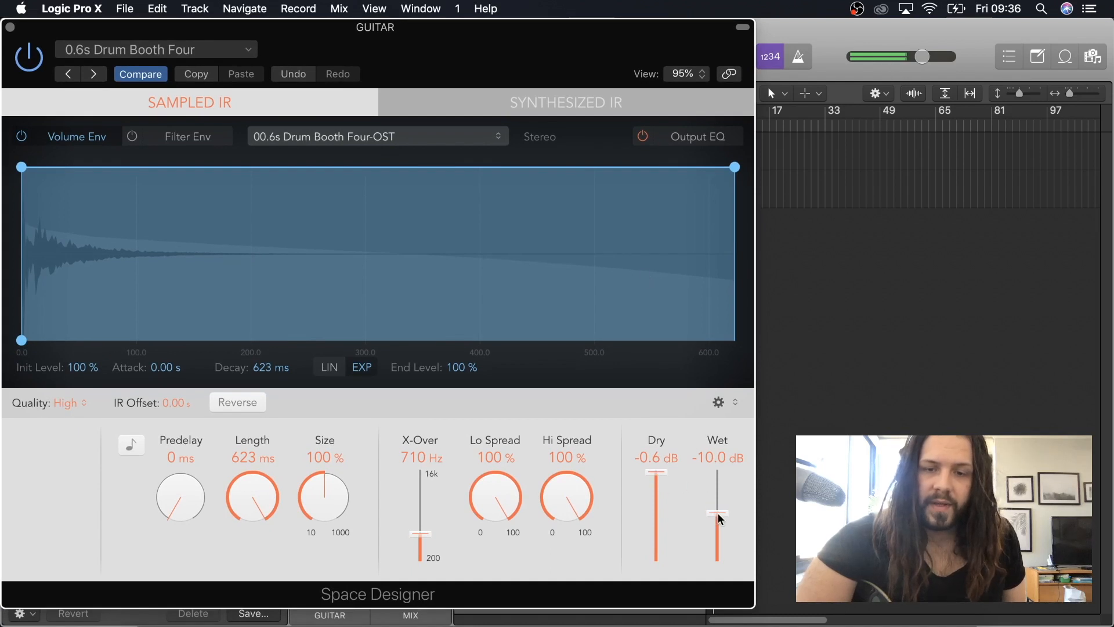
drag(720, 513, 732, 610)
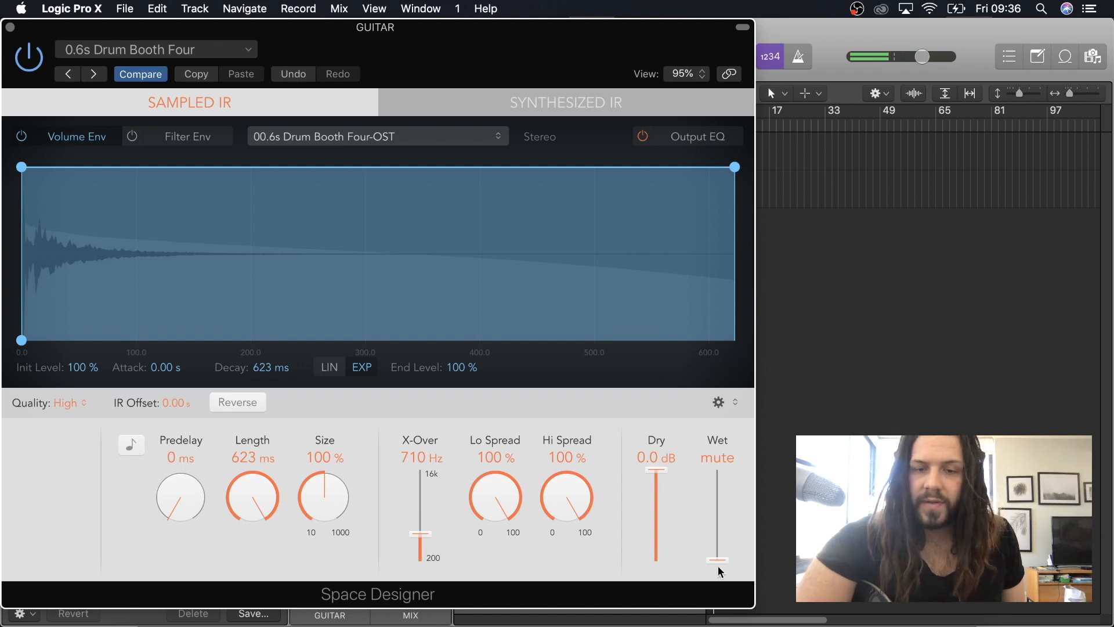
drag(720, 564, 719, 566)
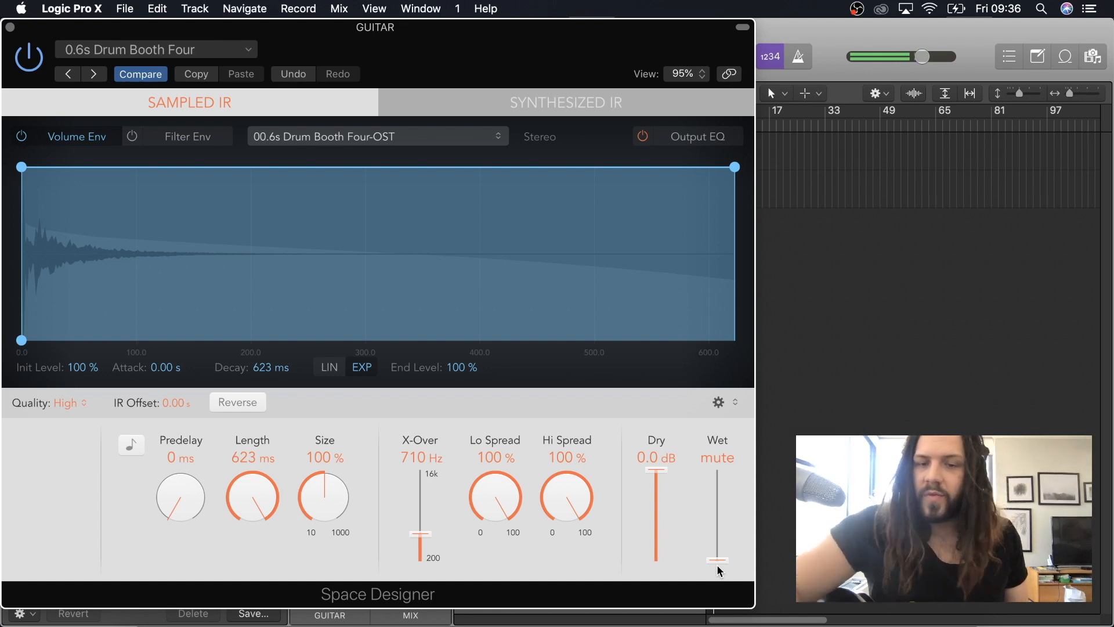
drag(718, 566, 722, 531)
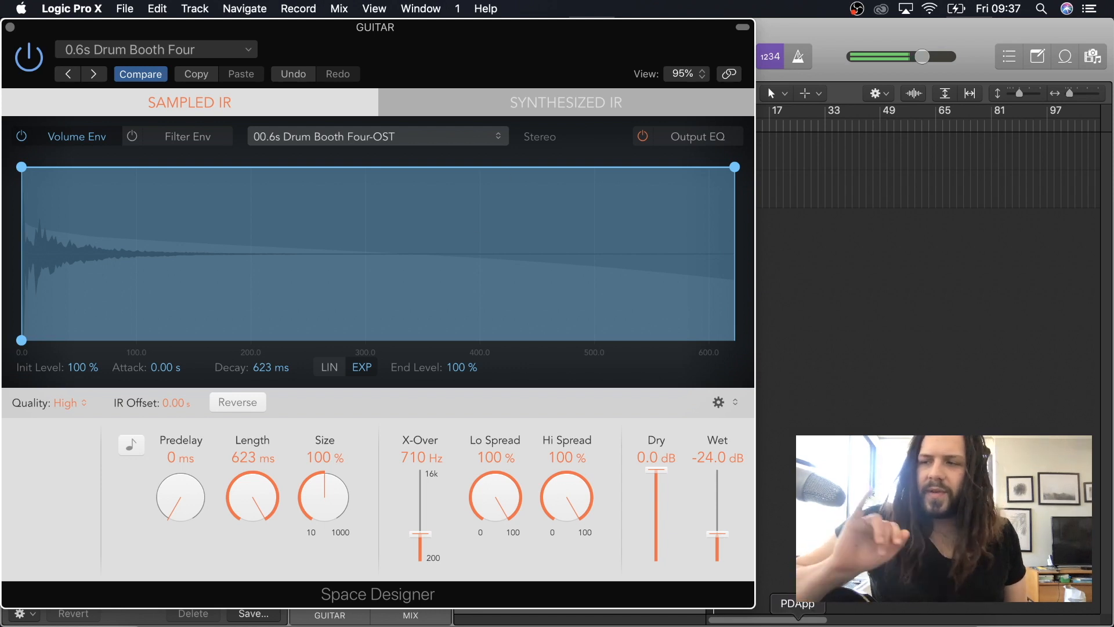
click(11, 27)
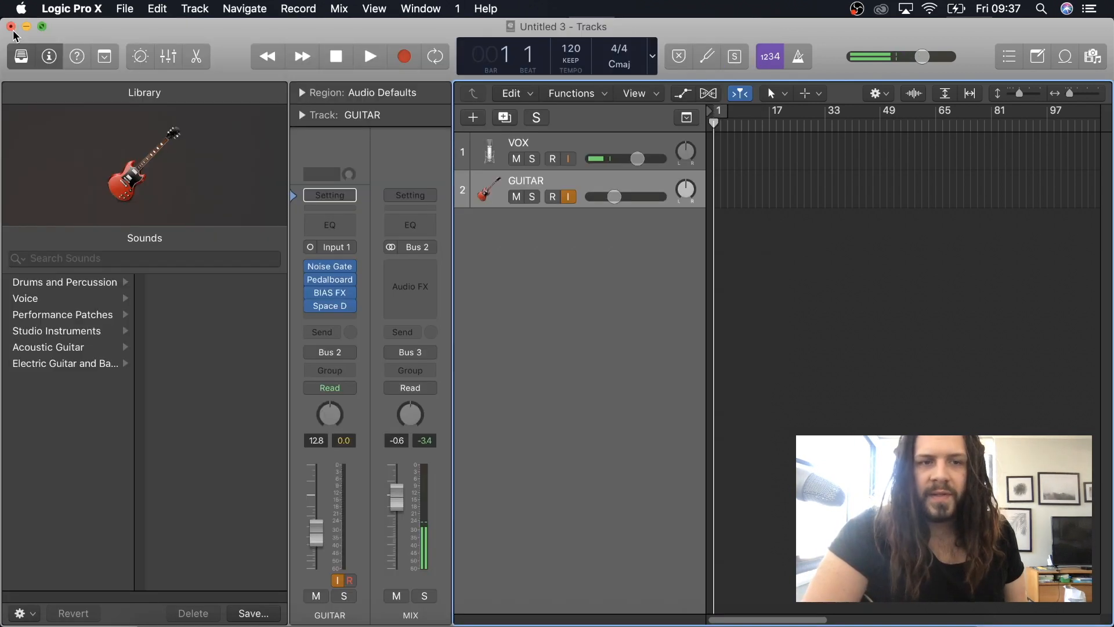
Step: Add a Channel EQ after Space Designer at the end of the GUITAR track's effects chain
click(330, 318)
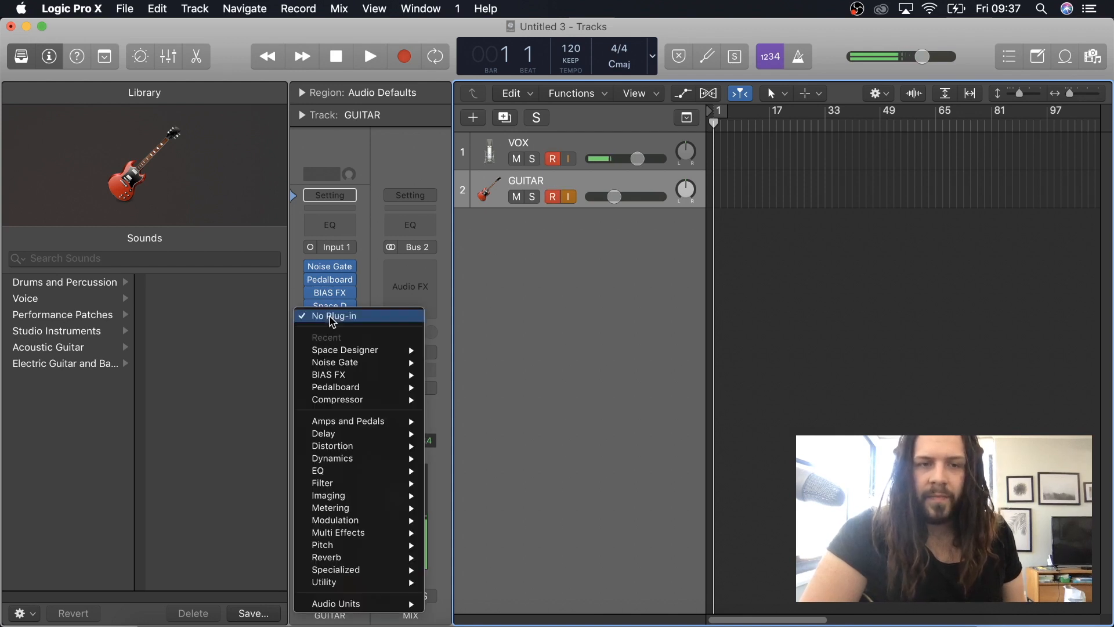
click(361, 288)
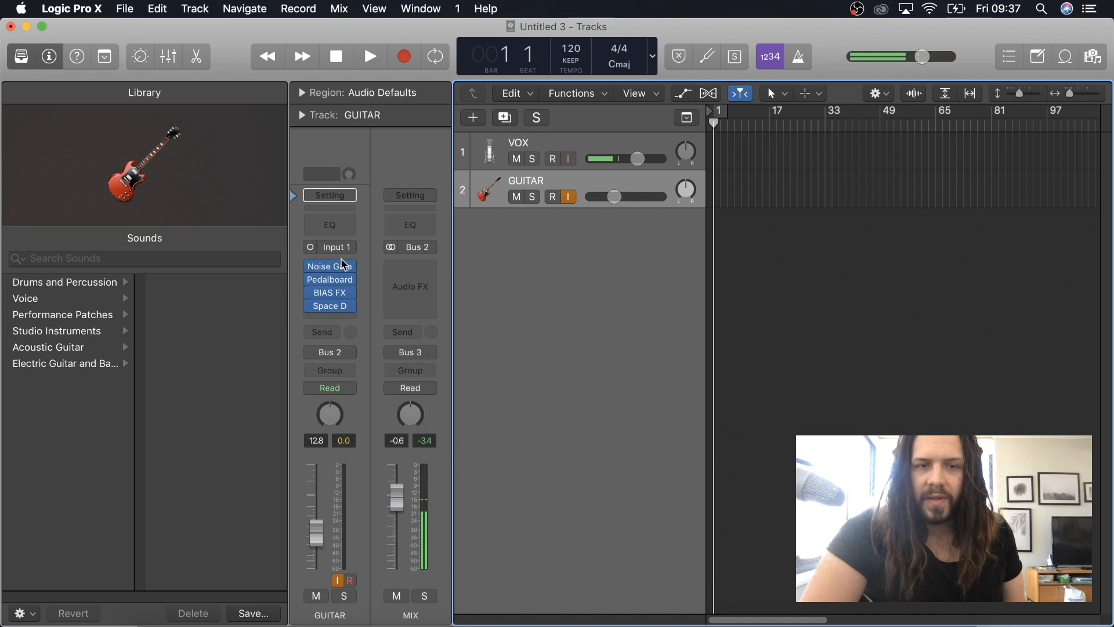
click(338, 318)
mouse_move(369, 476)
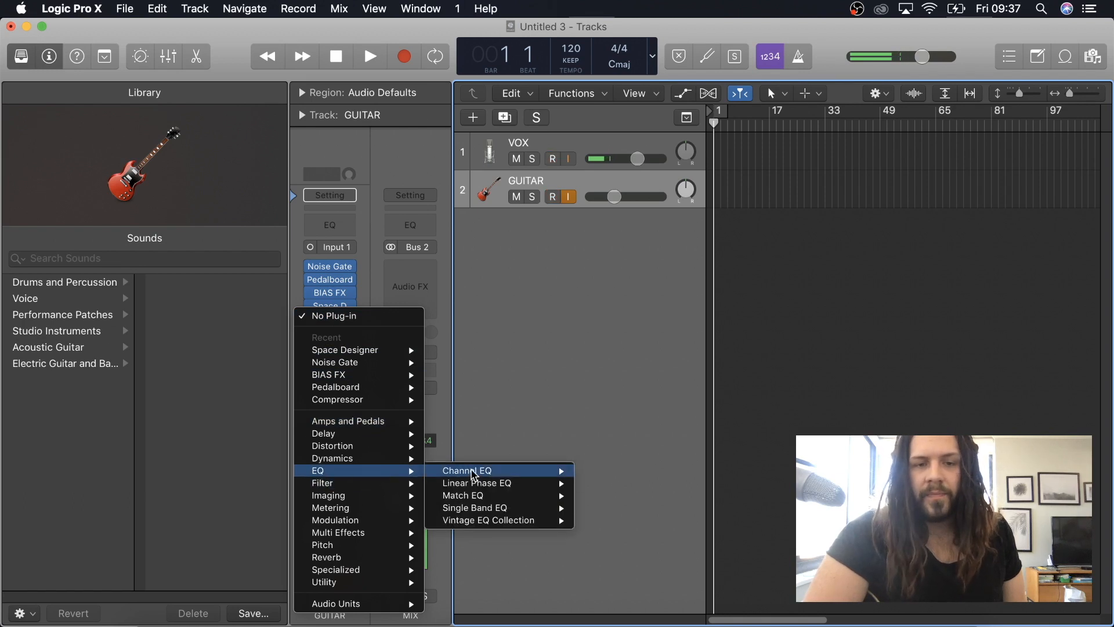
click(601, 470)
drag(423, 77, 721, 87)
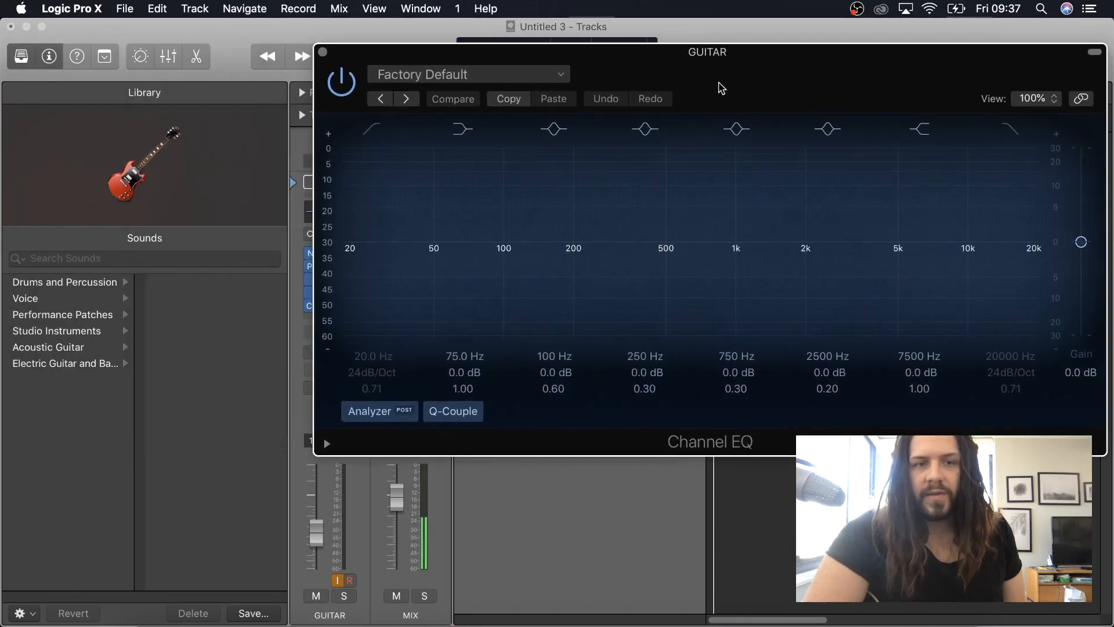
Step: Enable the Channel EQ's low cut at 42.5 Hz and boost the low peak band by 4.0 dB at 140 Hz
click(368, 133)
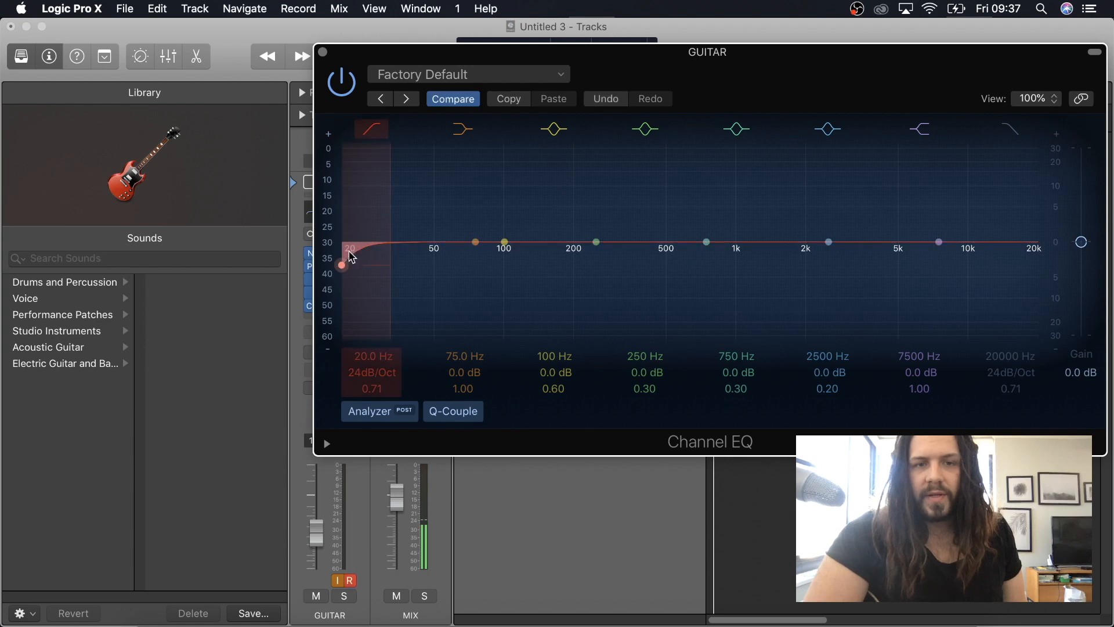
drag(352, 251, 433, 260)
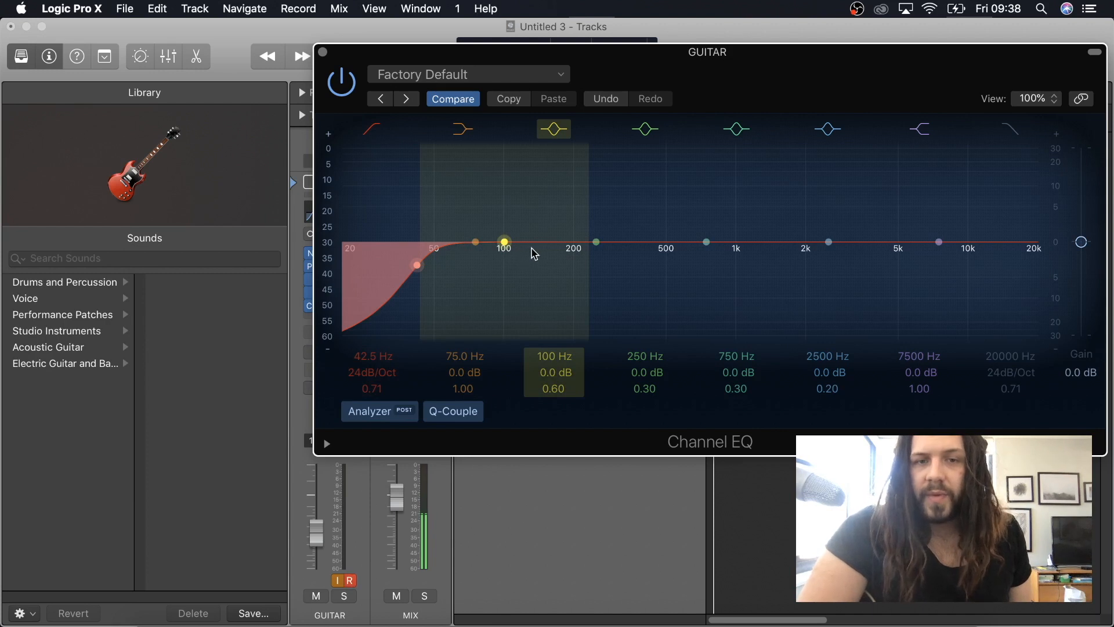
drag(510, 247, 545, 230)
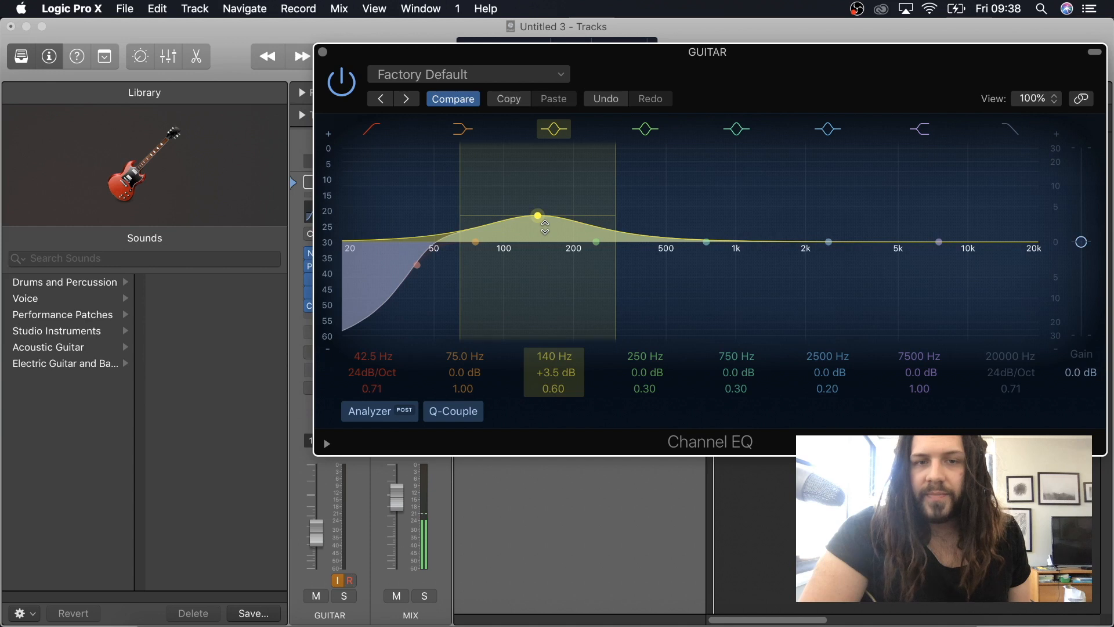
drag(543, 225, 544, 224)
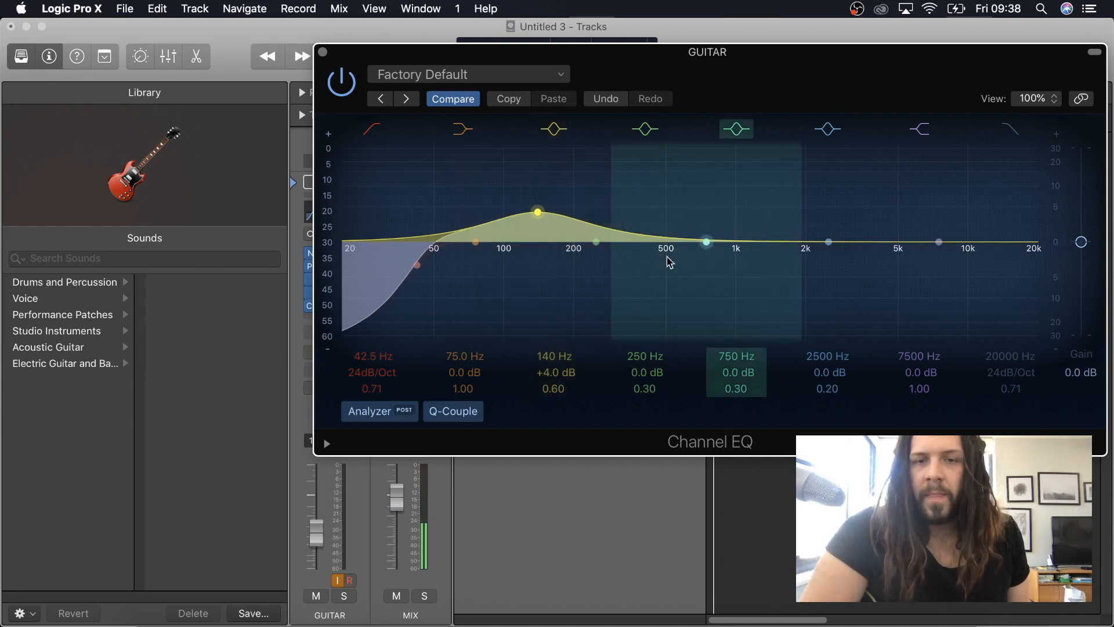
Step: Cut 510 Hz by 5.5 dB with a Q of 0.83 and boost 1720 Hz by 3.0 dB with a Q of 0.71
drag(705, 242, 658, 271)
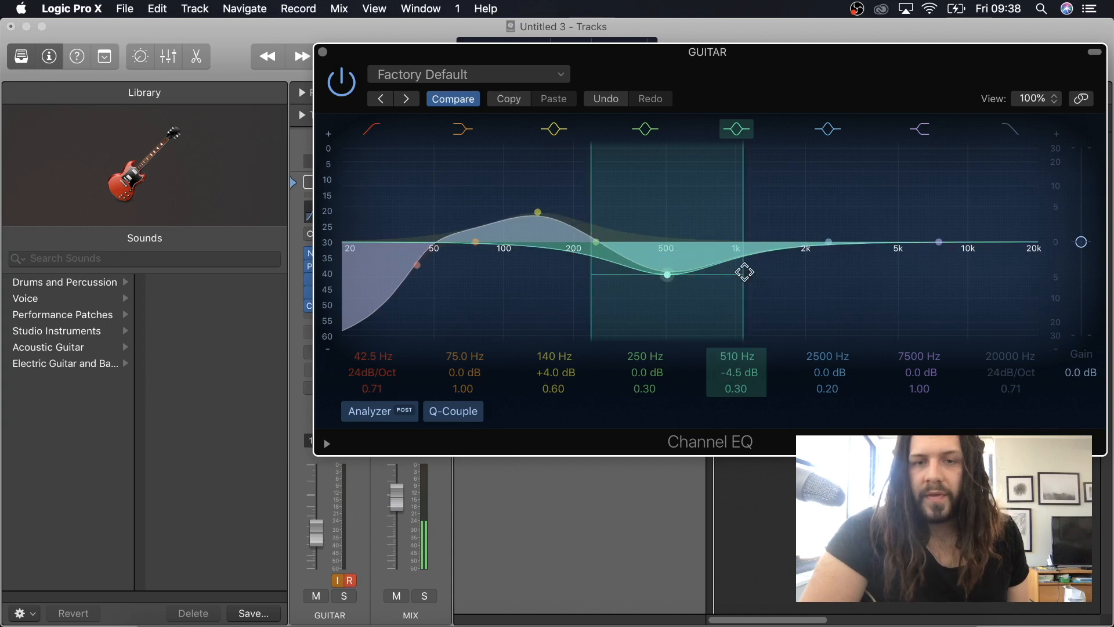
drag(745, 271, 728, 274)
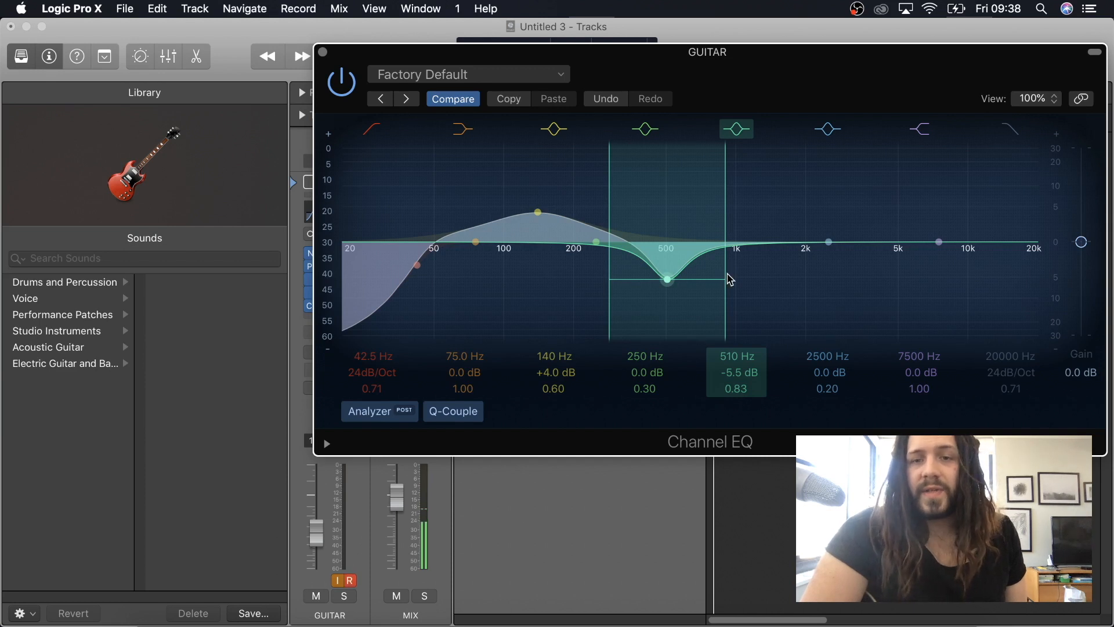
drag(828, 251, 786, 241)
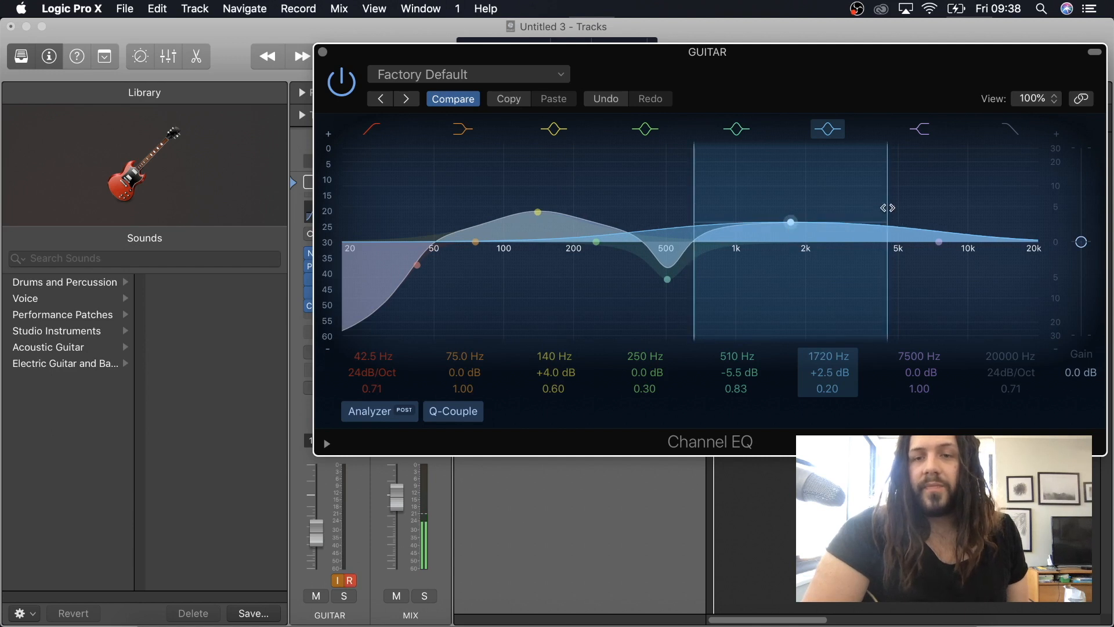
drag(886, 208, 867, 209)
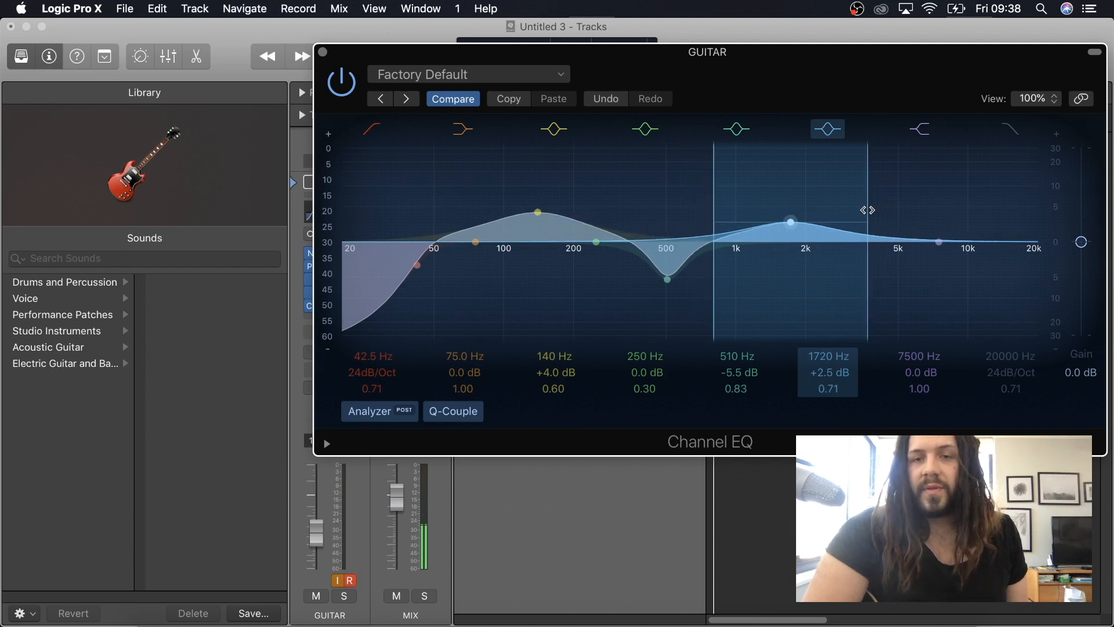
drag(789, 224, 788, 222)
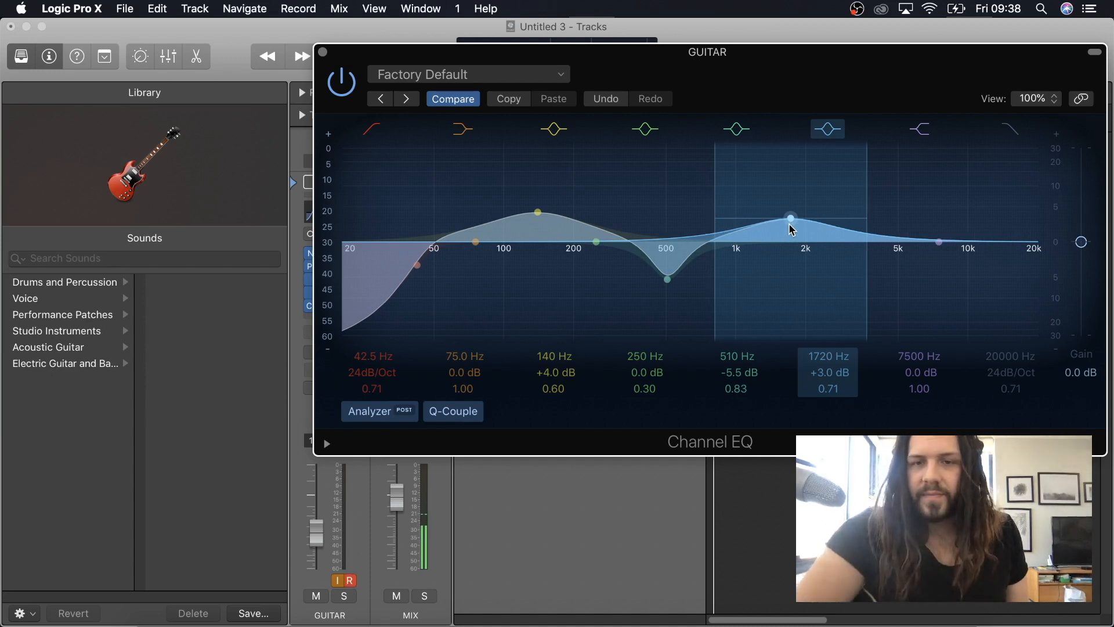
Step: Enable the Channel EQ's high cut at 17800 Hz and close the plug-in
click(1011, 132)
drag(1032, 272, 1018, 266)
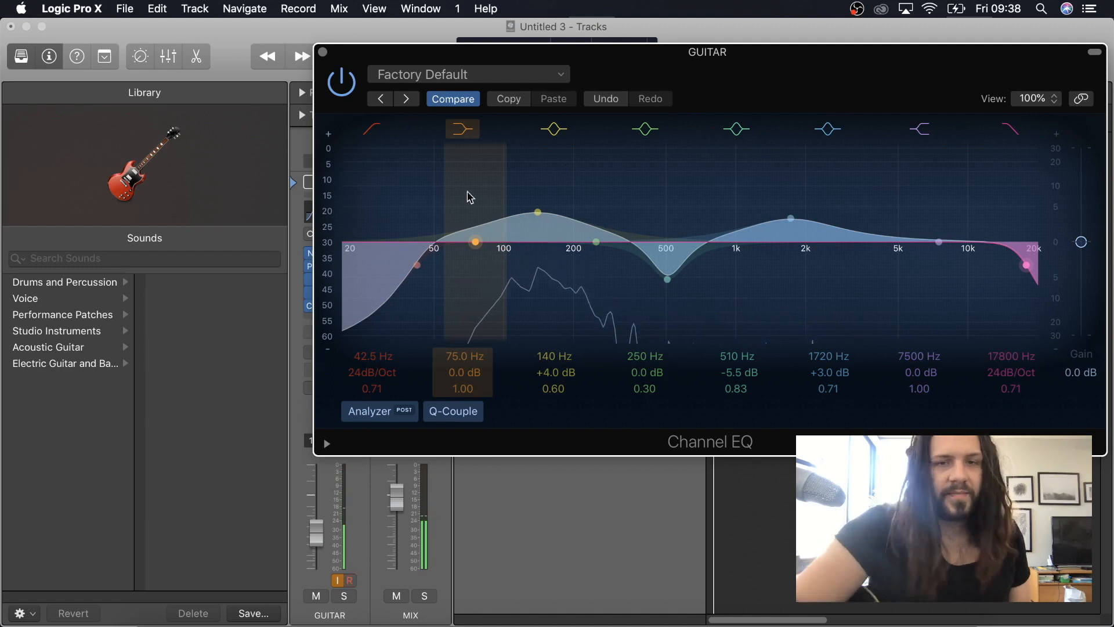
click(323, 52)
Step: Add a Compressor after the Channel EQ in the GUITAR track's effects chain
click(342, 319)
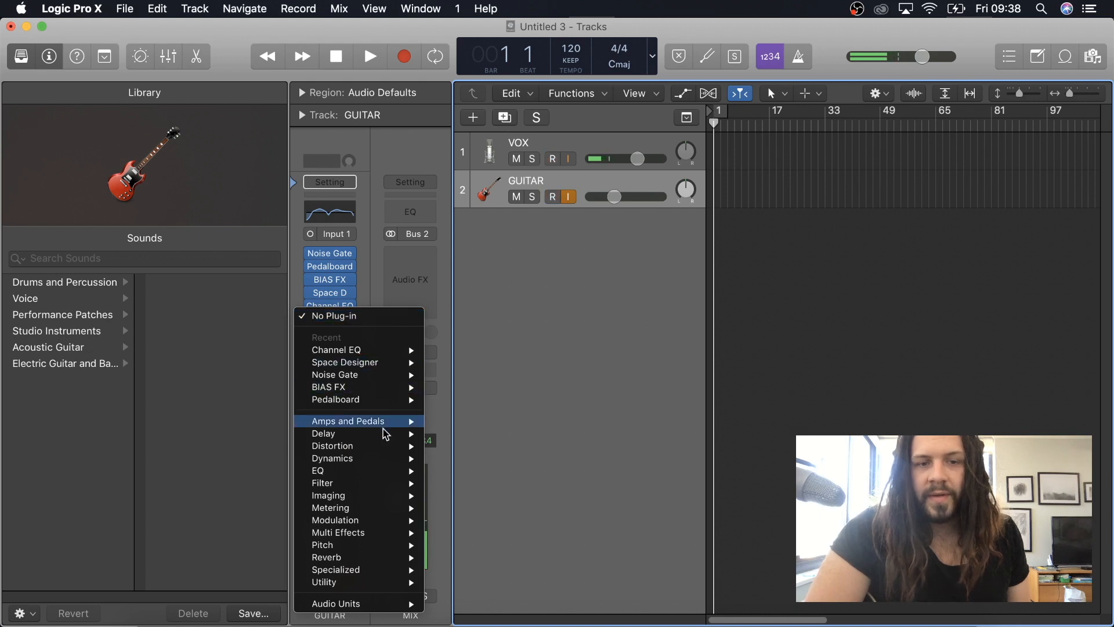
mouse_move(387, 459)
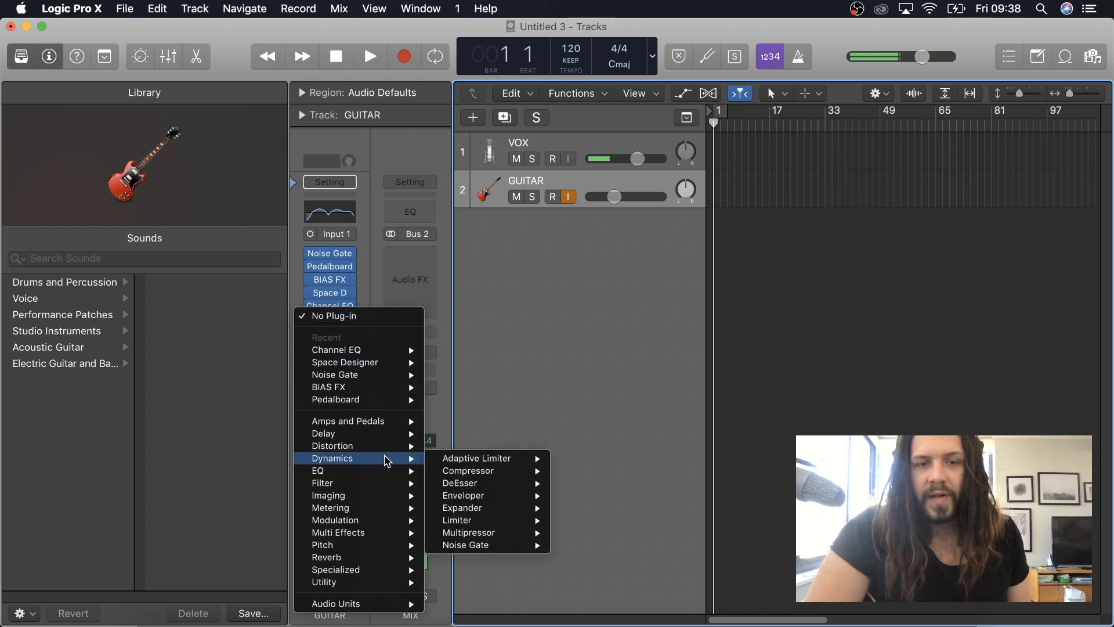
click(509, 472)
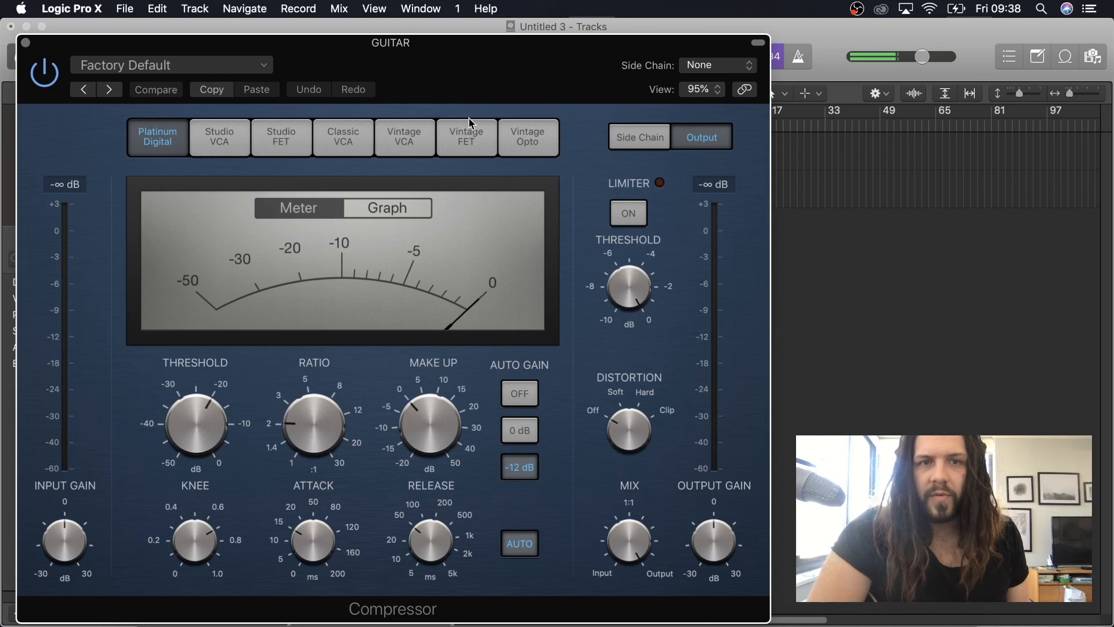
drag(415, 62, 711, 61)
Step: Load the Guitar Heavy preset in the Compressor, close it and slightly lower the GUITAR track's volume fader
click(539, 54)
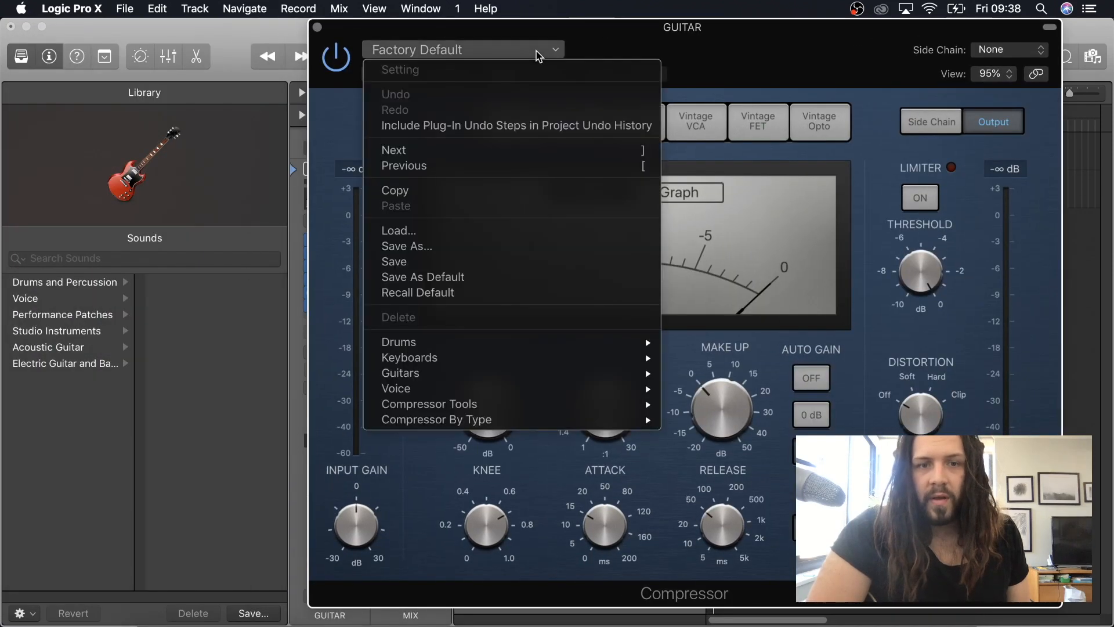
mouse_move(549, 380)
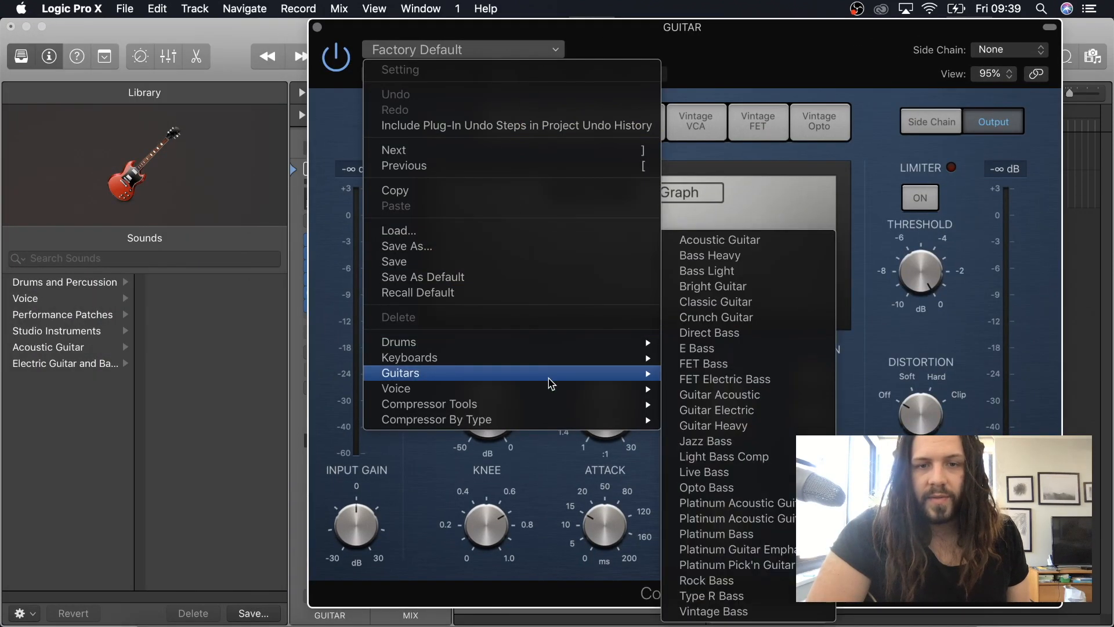
click(768, 425)
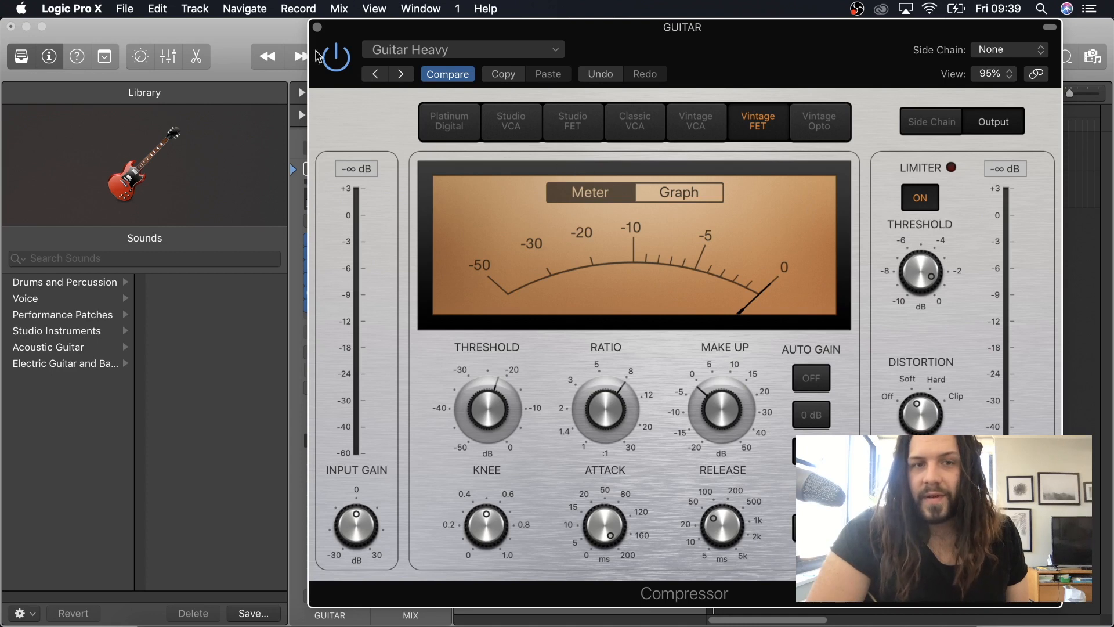
click(318, 28)
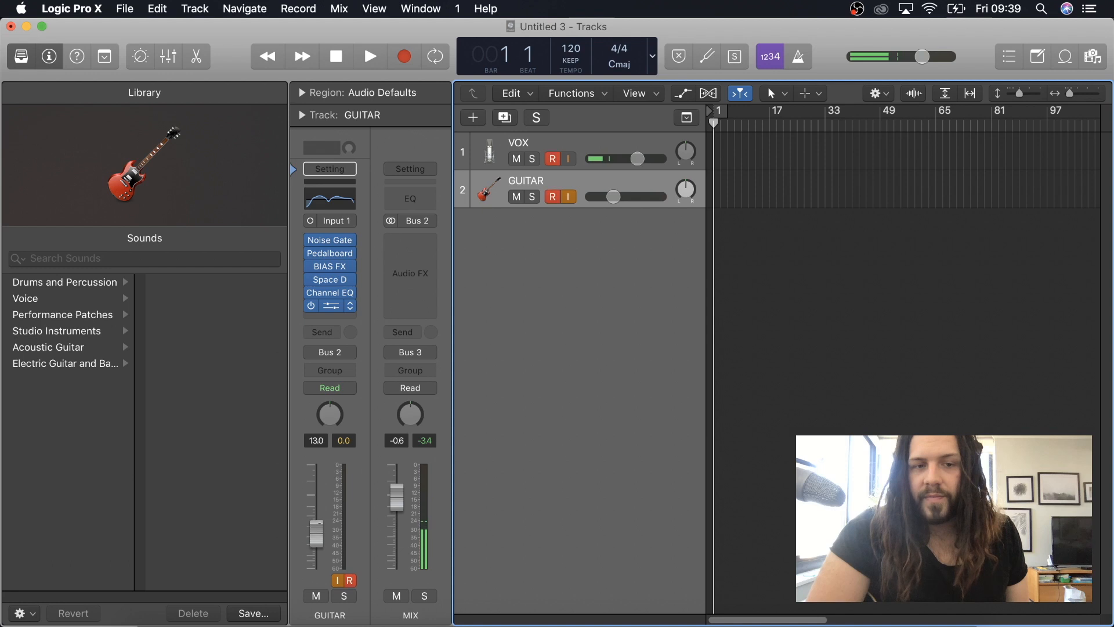
drag(316, 533, 319, 523)
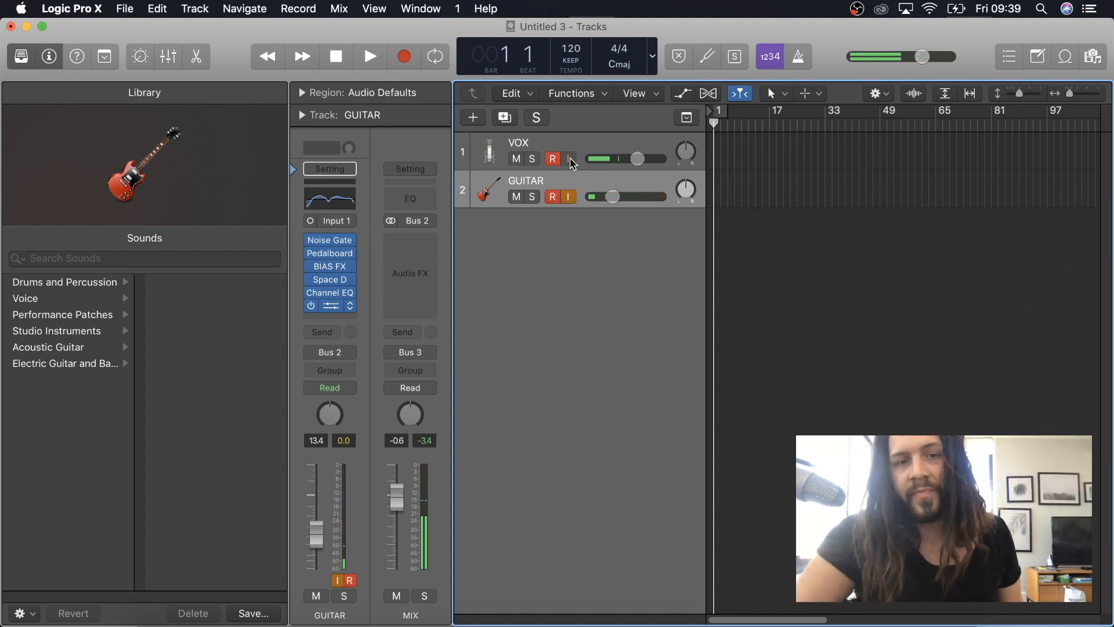
Step: Open Pedalboard on the GUITAR track and remove the Dr. Octave pedal from it
click(334, 255)
drag(515, 82, 467, 92)
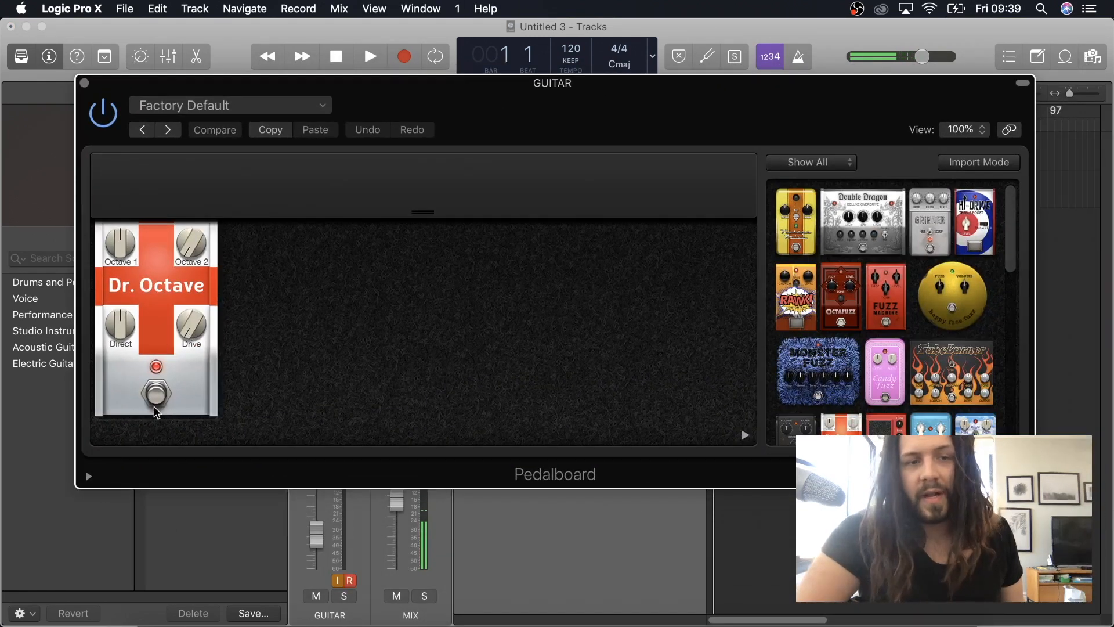
drag(189, 377, 226, 189)
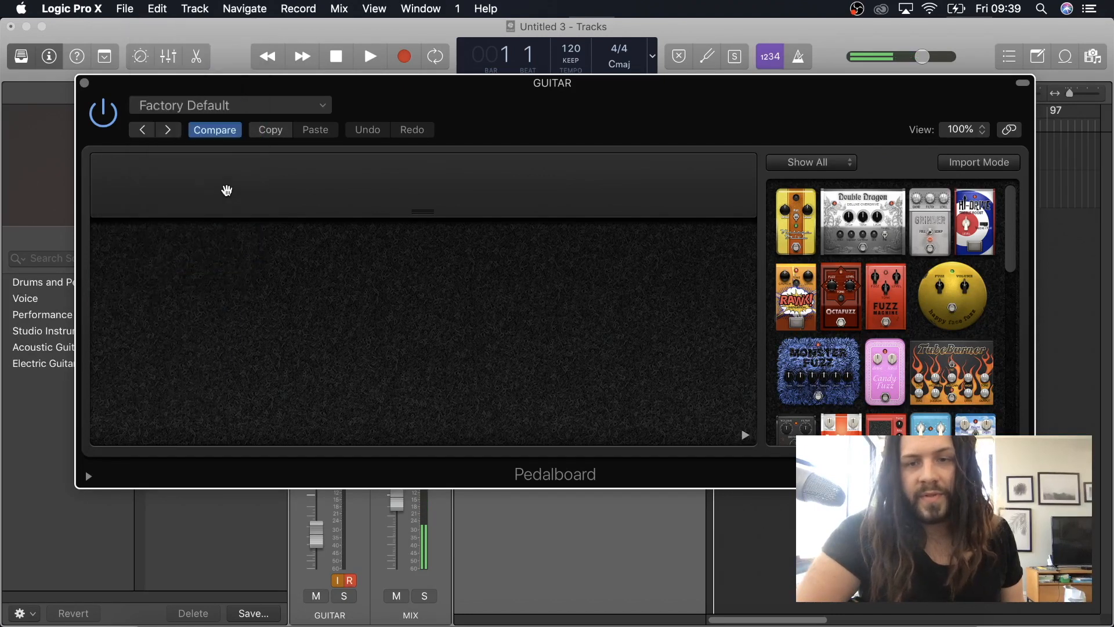
Step: Try out the Wham pedal on the pedalboard and remove it again
scroll(914, 357, down, 3)
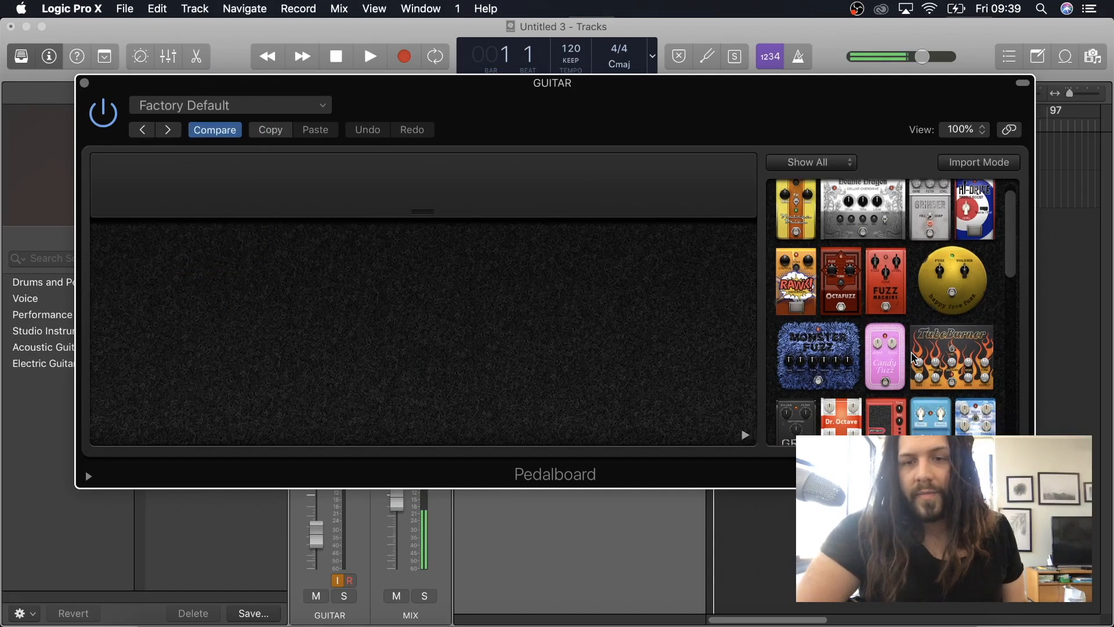
drag(904, 369, 662, 353)
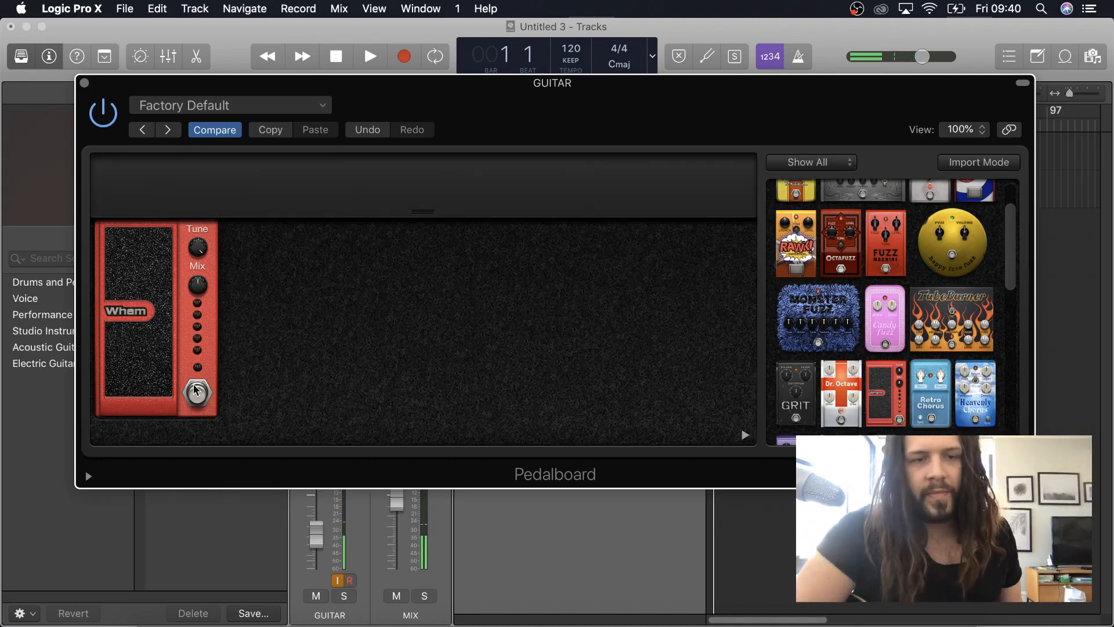
drag(502, 121, 550, 188)
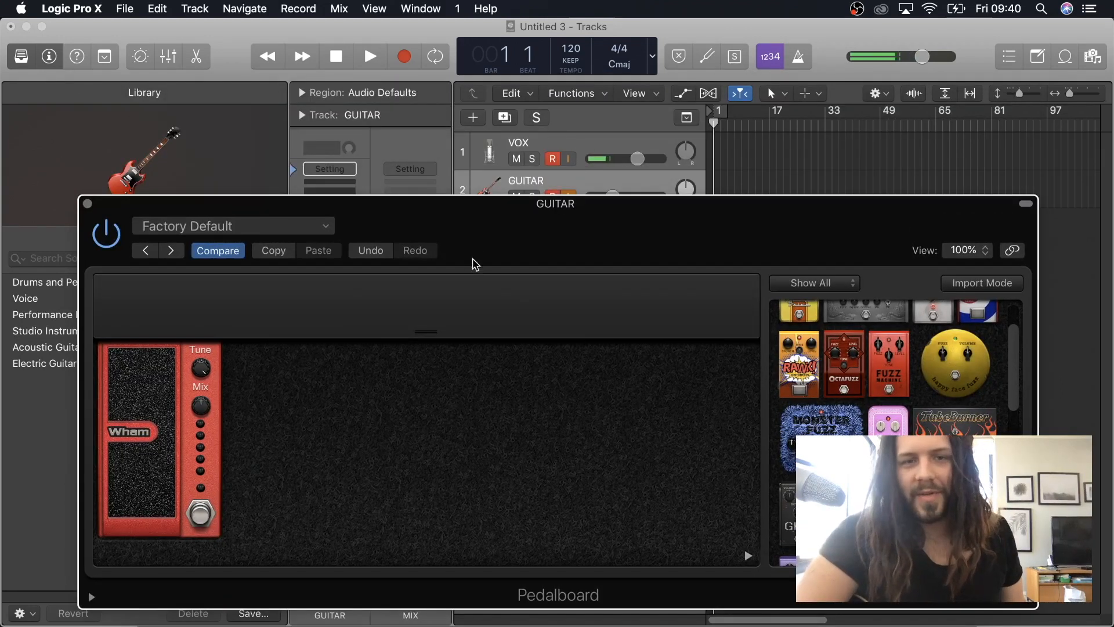
drag(495, 243, 503, 166)
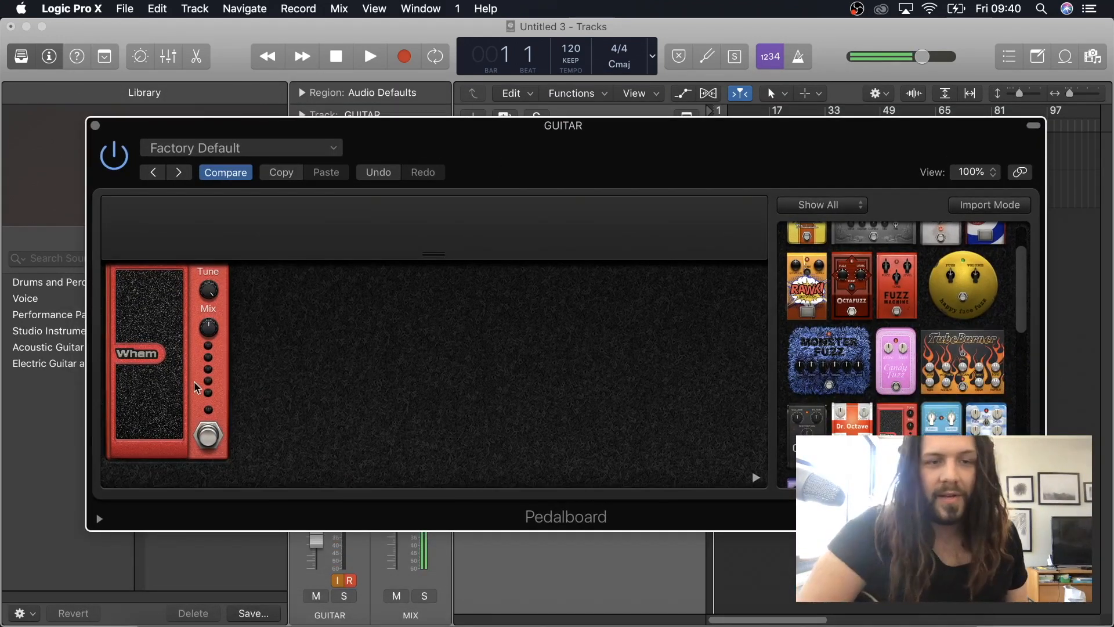
drag(196, 388, 165, 167)
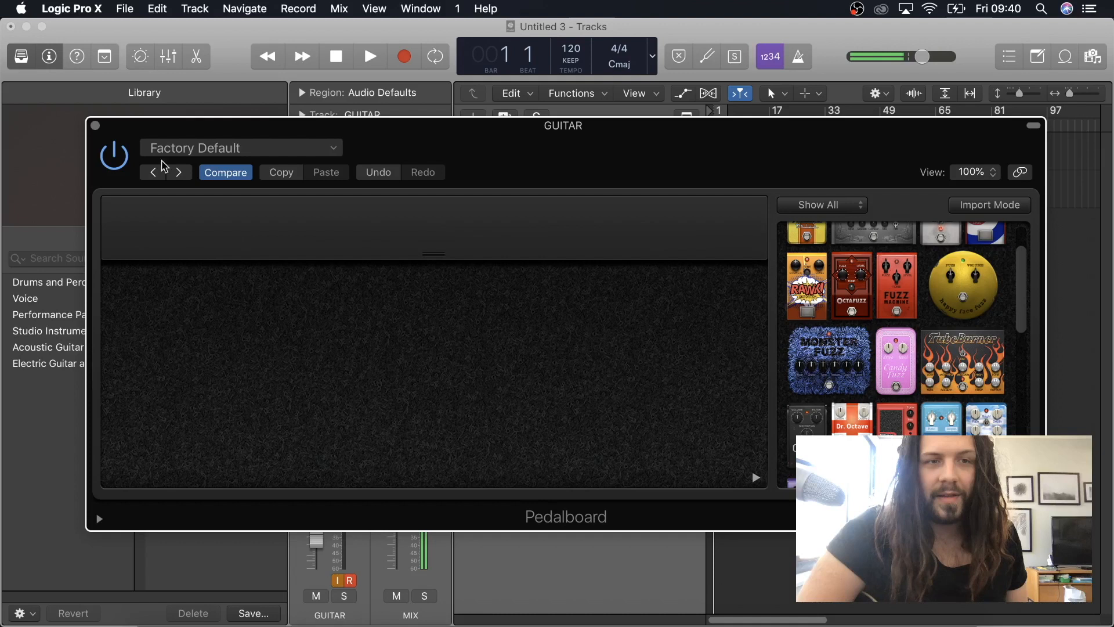
Step: Close Pedalboard, reopen it briefly to check its pedal area and close it again
click(95, 126)
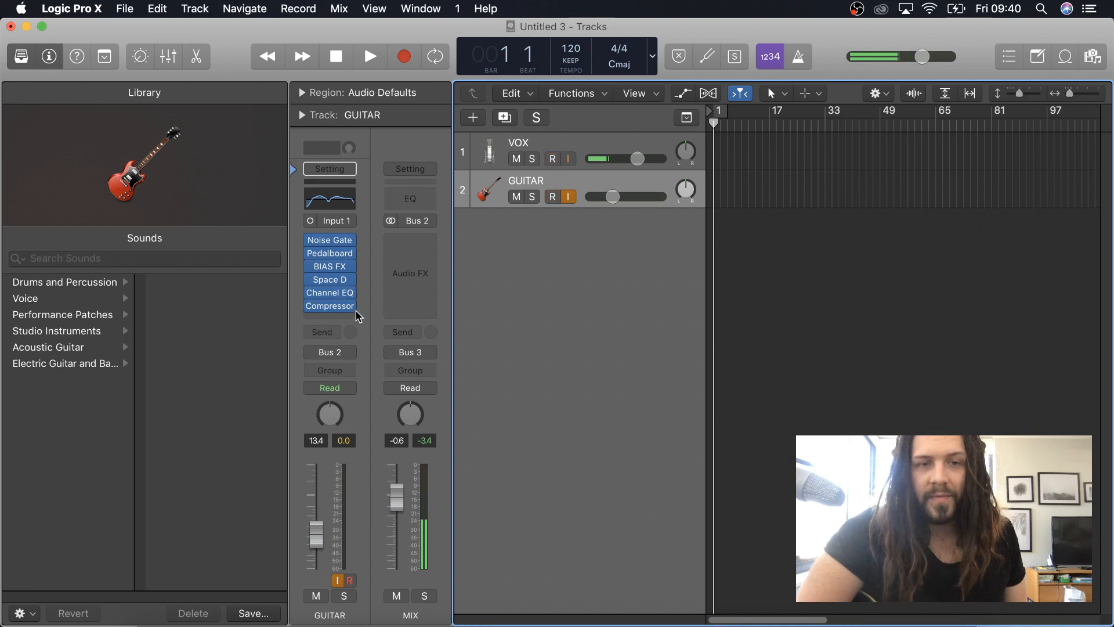
click(334, 258)
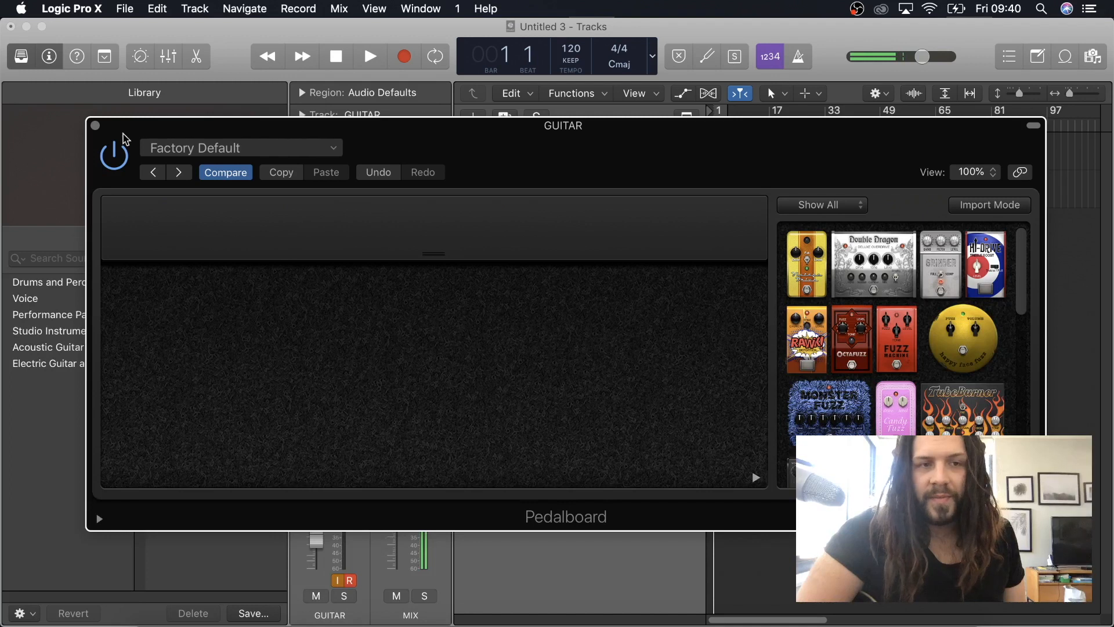
click(95, 126)
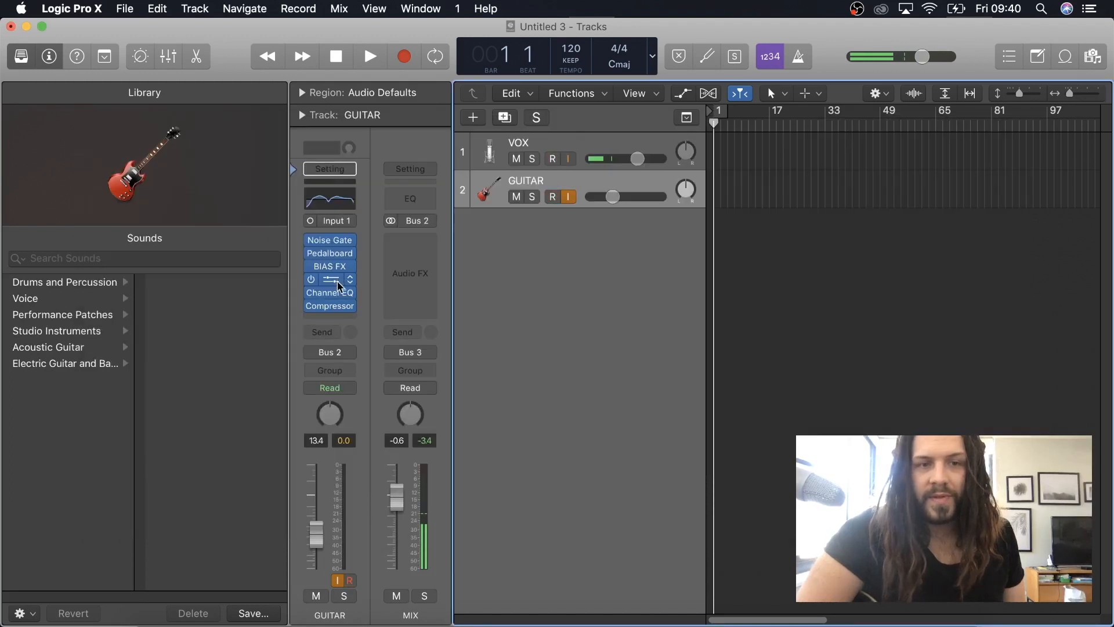